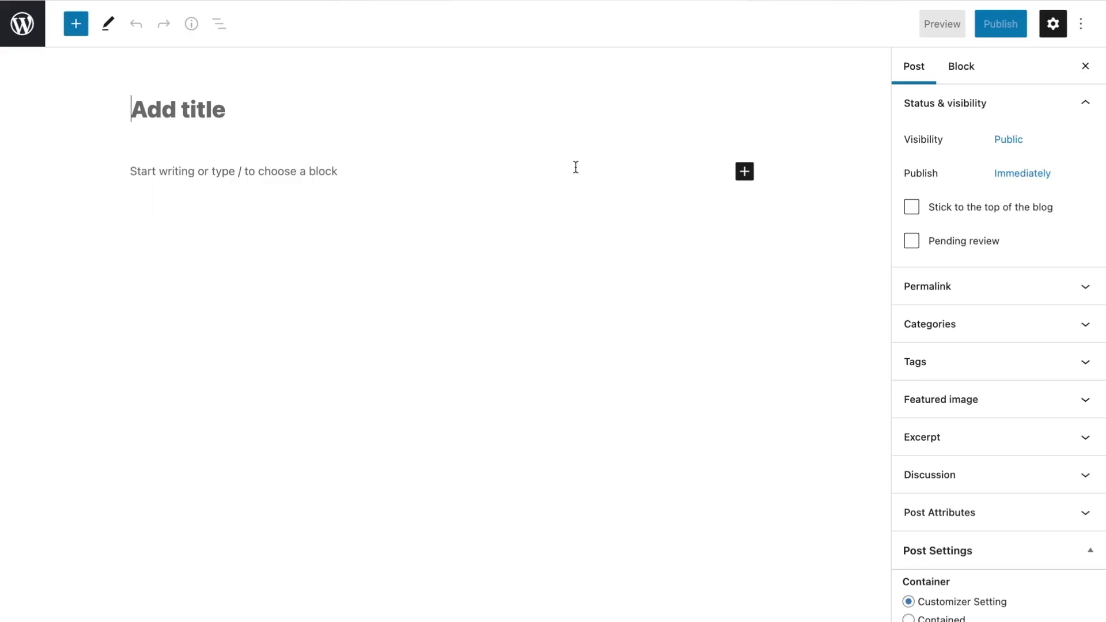
Step: Insert an Image block at the top of the post, then a Paragraph block beneath it
{"action": "left_click", "coordinate": [575, 169]}
{"action": "left_click", "coordinate": [745, 171]}
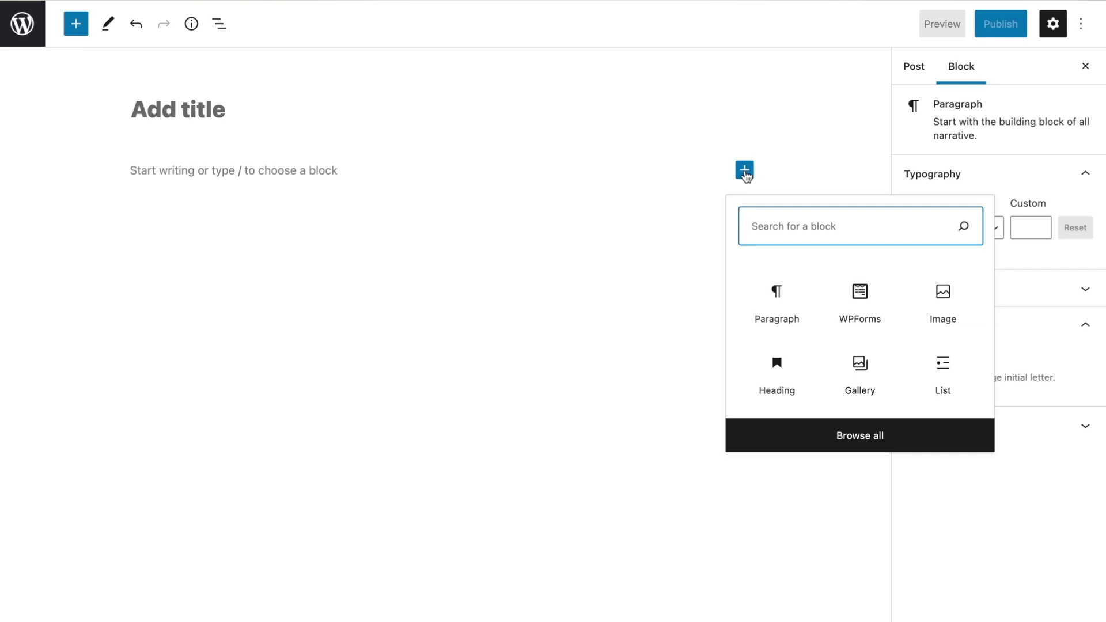
{"action": "left_click", "coordinate": [945, 324]}
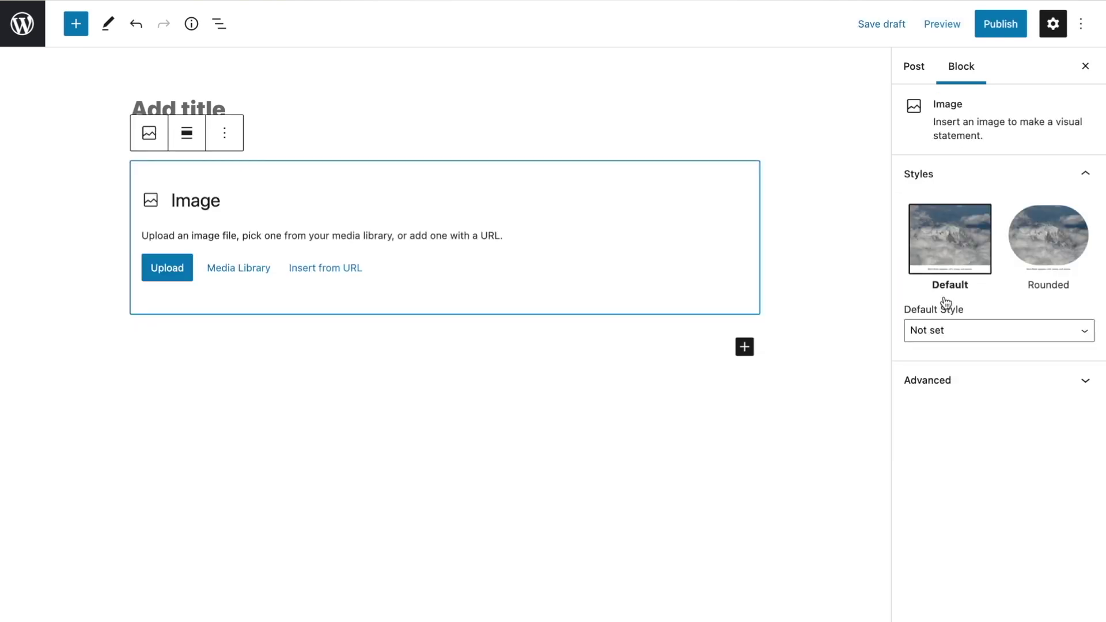
{"action": "left_click", "coordinate": [745, 348]}
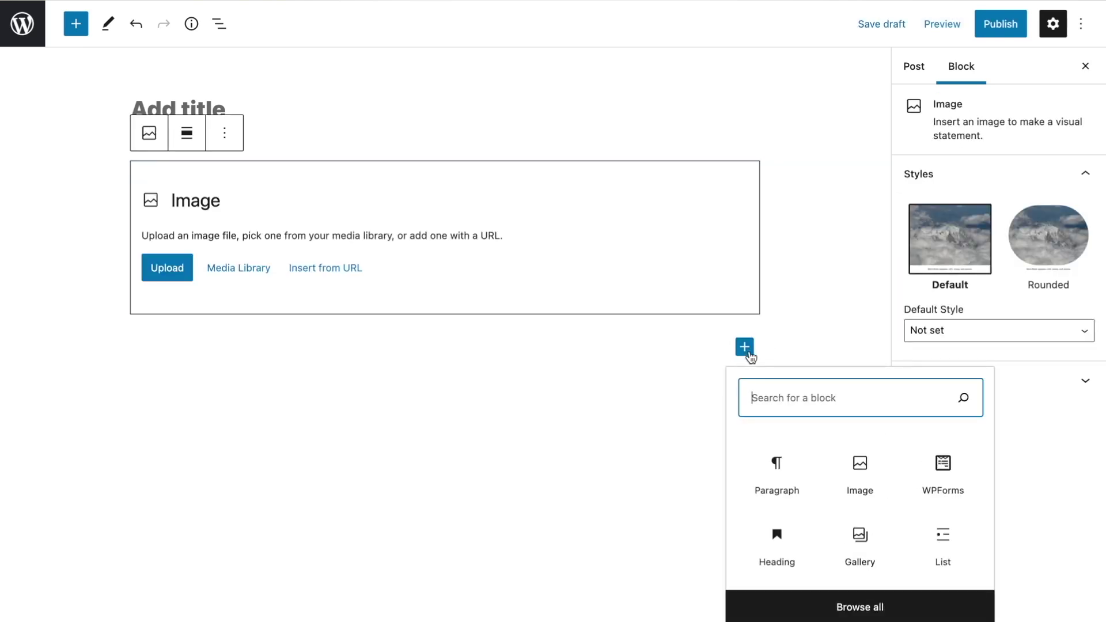
{"action": "left_click", "coordinate": [772, 494]}
{"action": "left_click", "coordinate": [745, 345]}
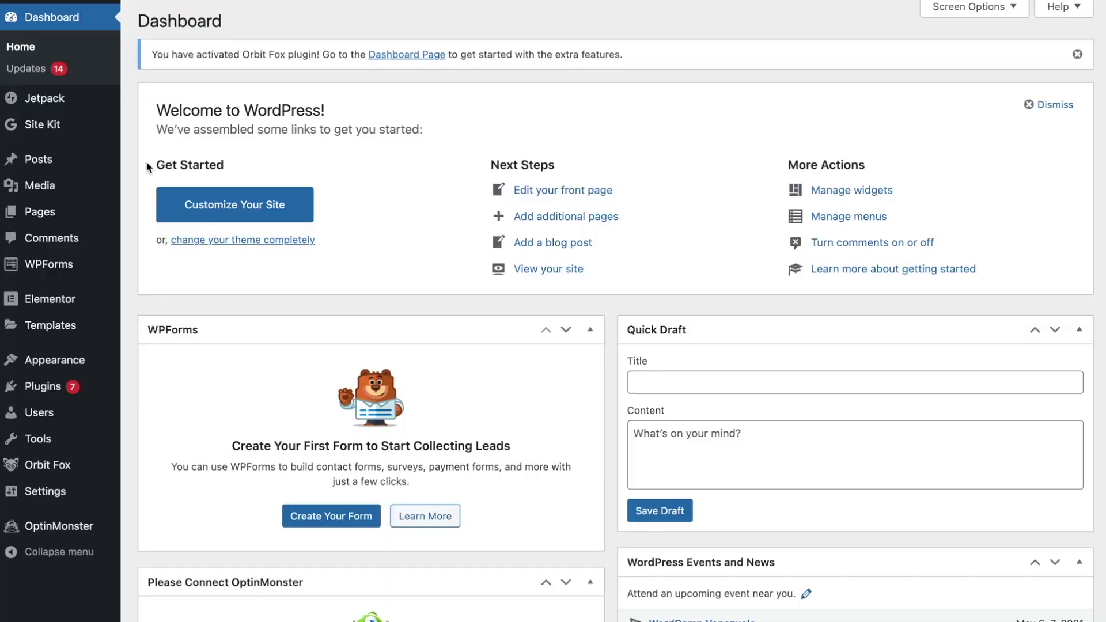
Step: Start a new post from Posts > Add New in the admin sidebar
{"action": "mouse_move", "coordinate": [70, 172]}
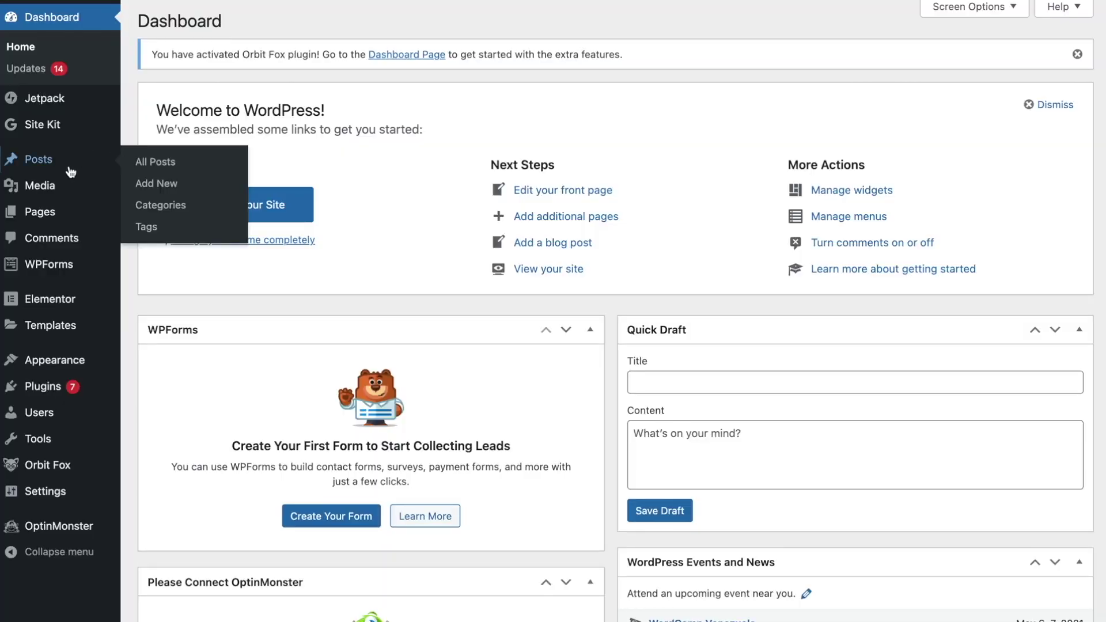
{"action": "mouse_move", "coordinate": [58, 218]}
{"action": "left_click", "coordinate": [170, 189]}
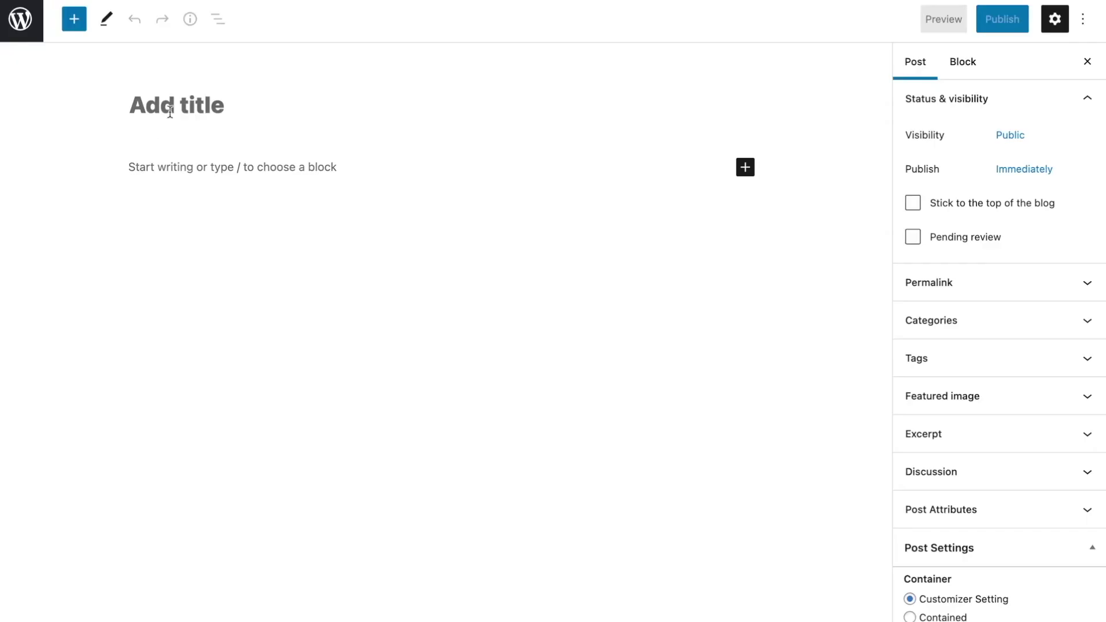
Step: Give the new post the title 'Sample Blog Post'
{"action": "type", "text": "Sample Blog Post"}
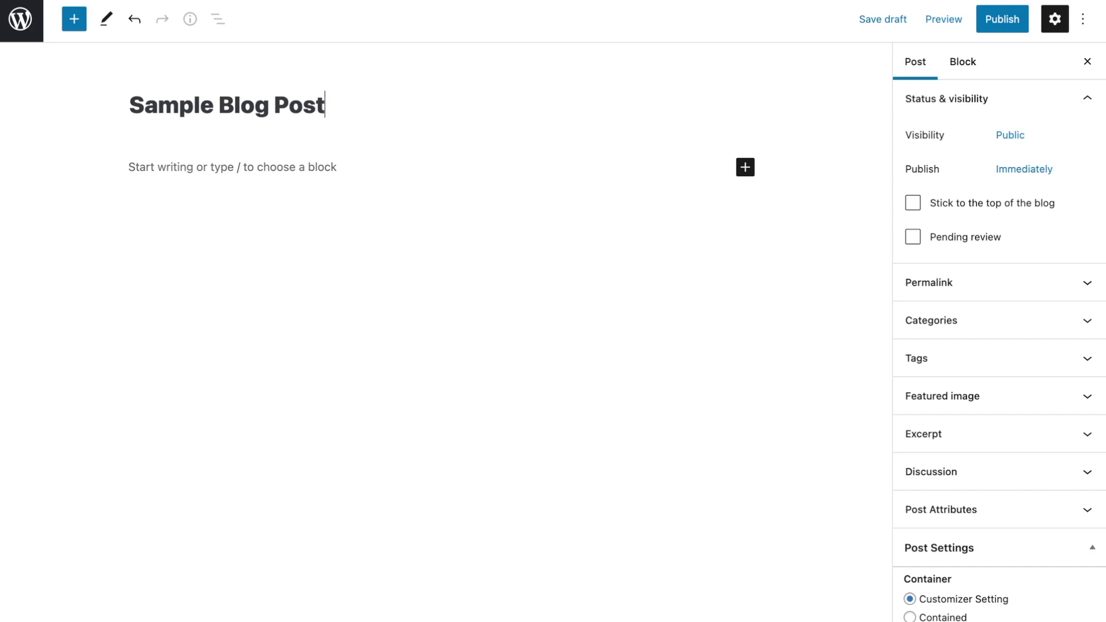
{"action": "left_click", "coordinate": [129, 166]}
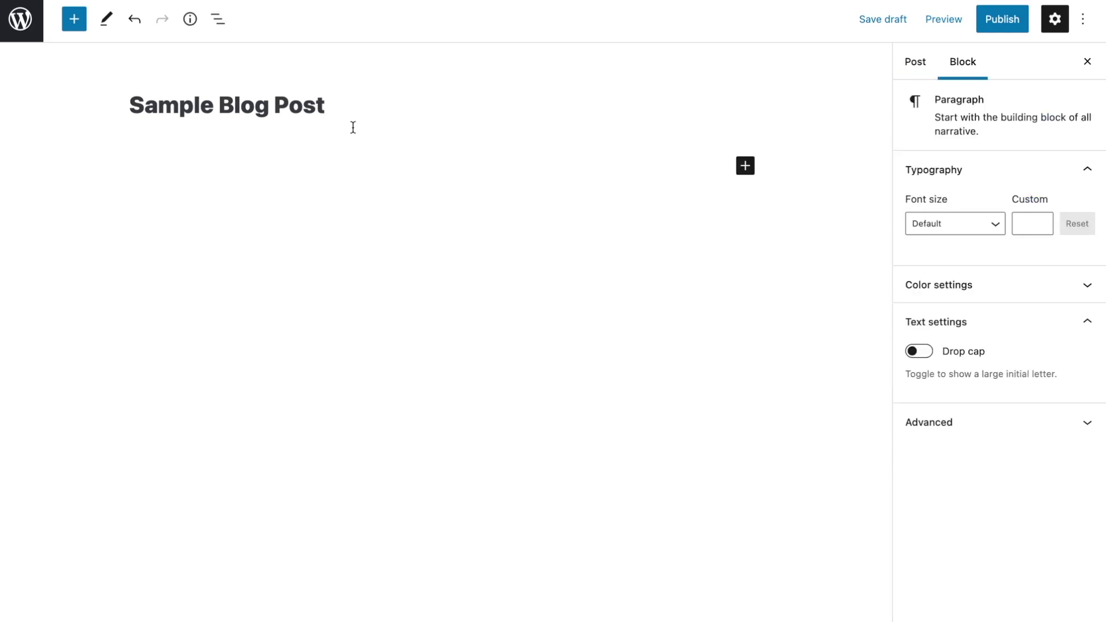
{"action": "key", "text": "Up"}
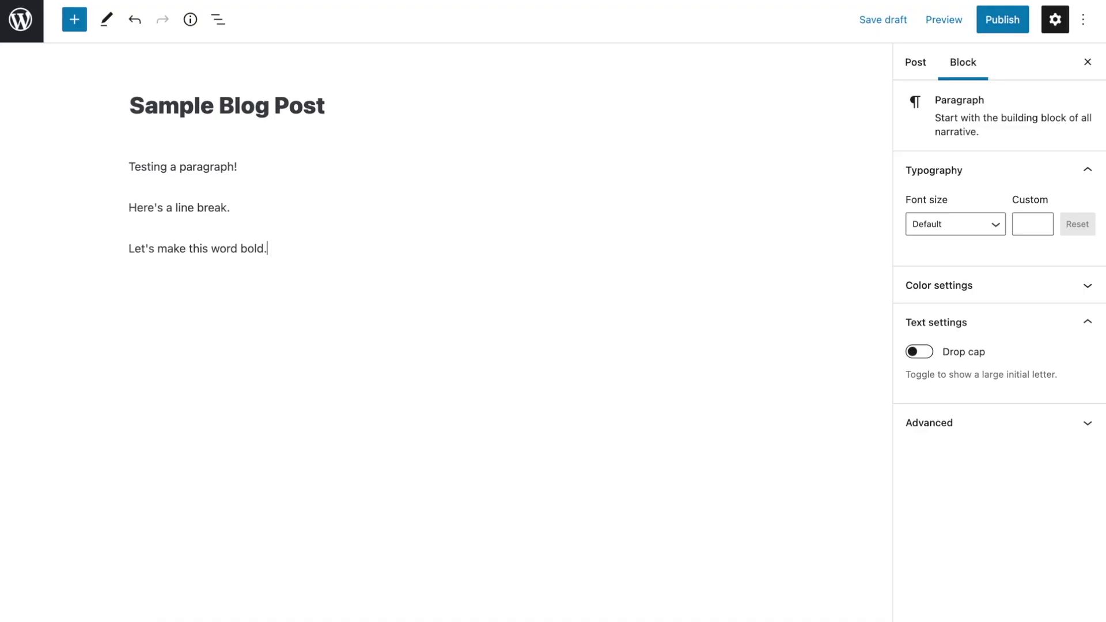
Step: Make 'word' bold in the sentence 'Let's make this word bold.'
{"action": "double_click", "coordinate": [219, 249]}
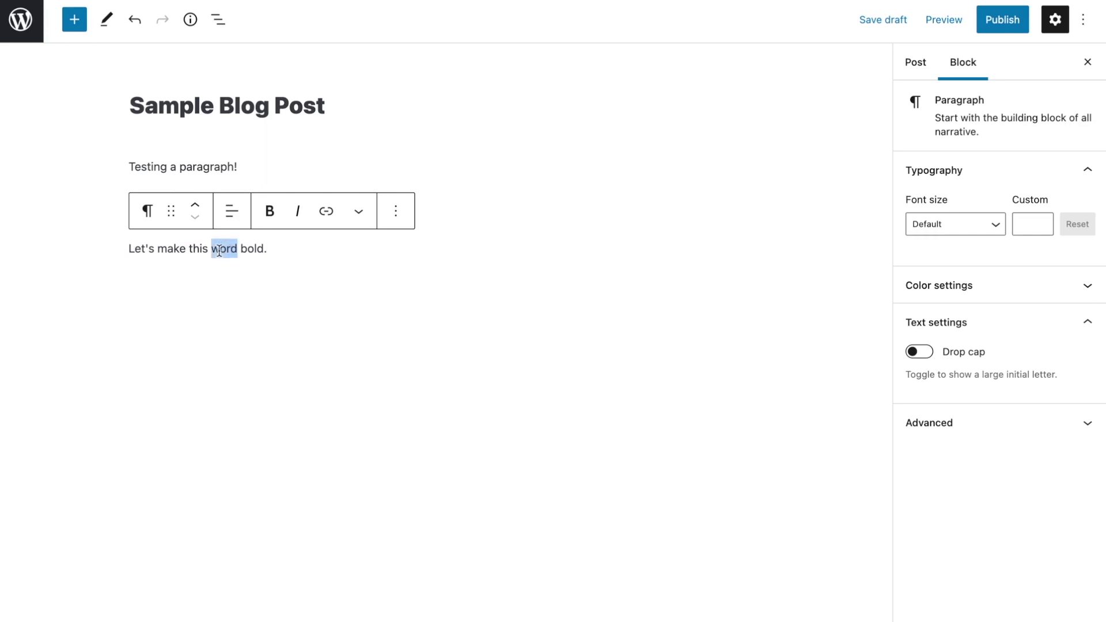
{"action": "left_click", "coordinate": [270, 214]}
{"action": "left_click", "coordinate": [287, 249]}
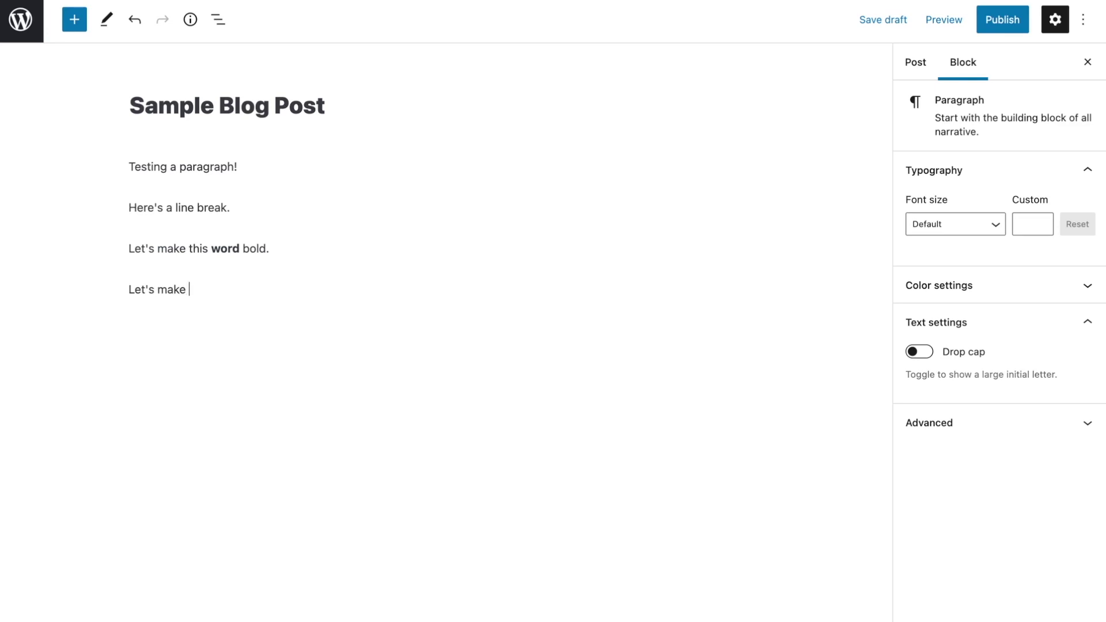
Step: Link the sentence to google.com, set to open in a new tab
{"action": "left_click", "coordinate": [327, 253]}
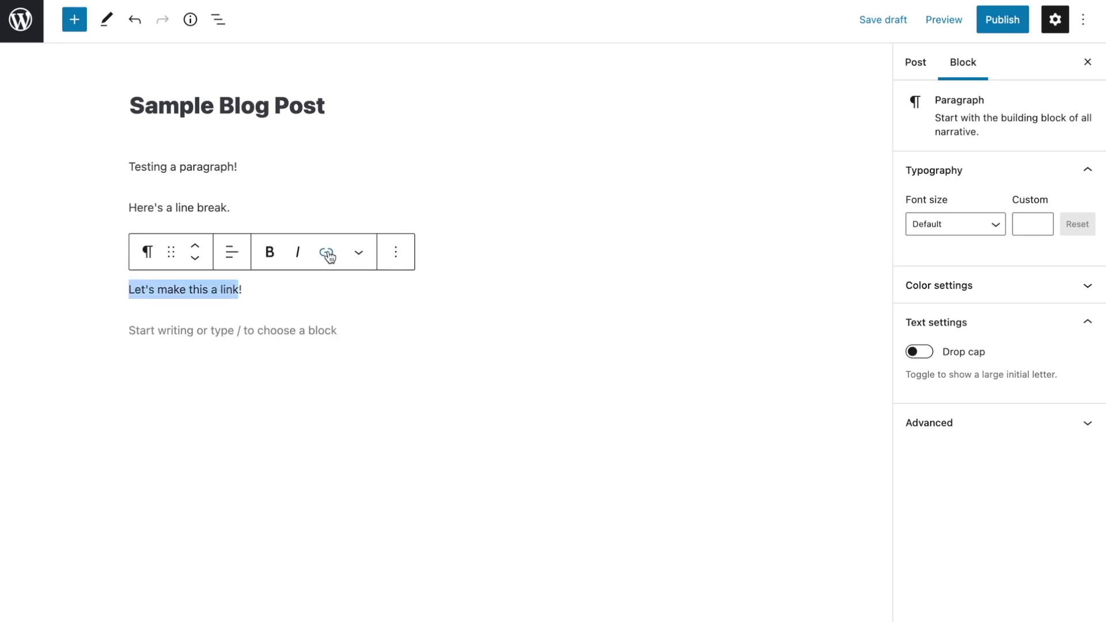
{"action": "type", "text": "google.com"}
{"action": "left_click", "coordinate": [75, 429]}
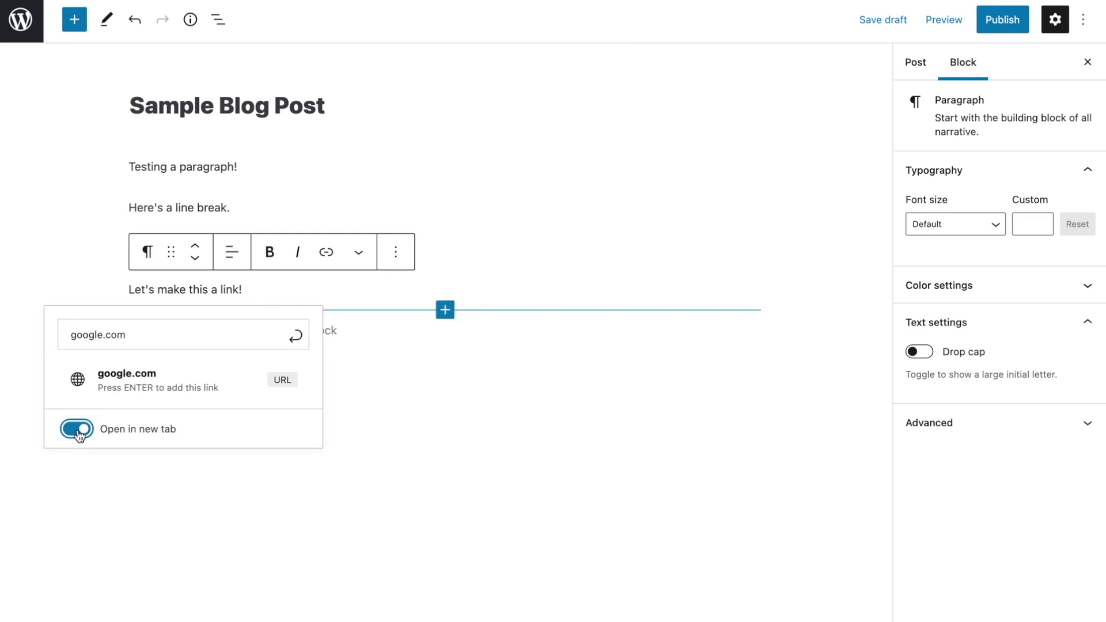
{"action": "left_click", "coordinate": [297, 337]}
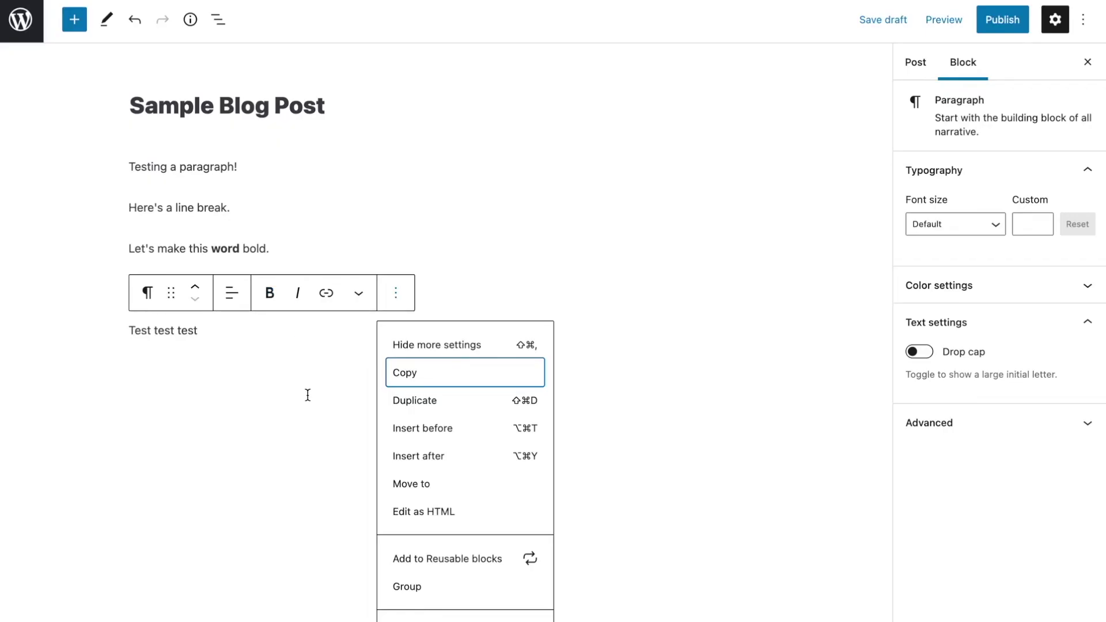
Step: Add a block between the link paragraph and 'Test test test', then browse all blocks
{"action": "left_click", "coordinate": [307, 395]}
{"action": "left_click", "coordinate": [384, 191]}
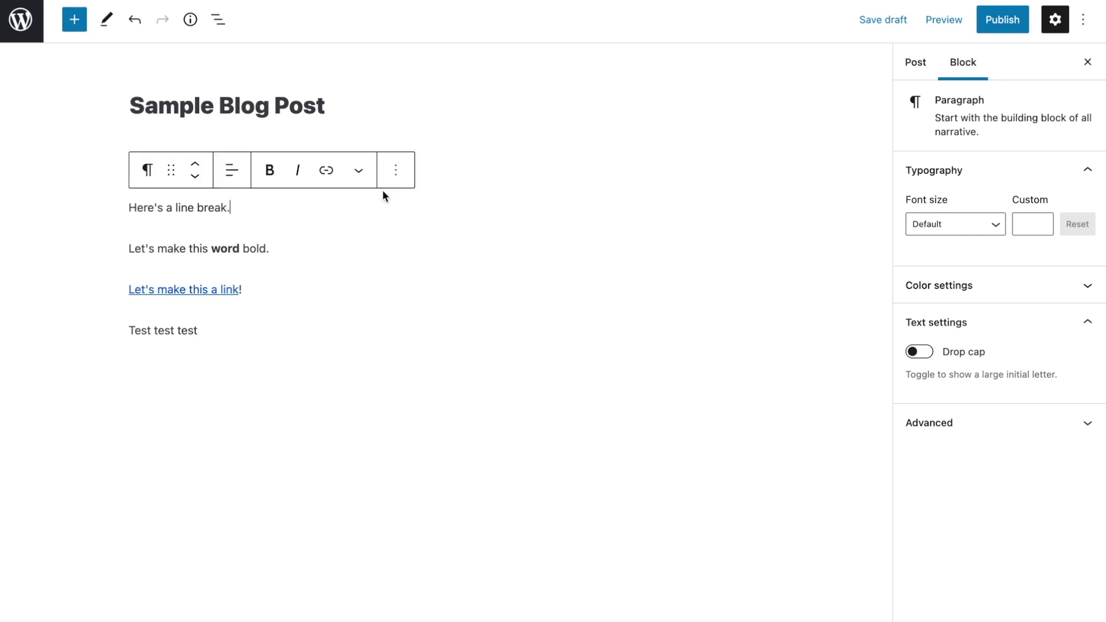
{"action": "mouse_move", "coordinate": [444, 314]}
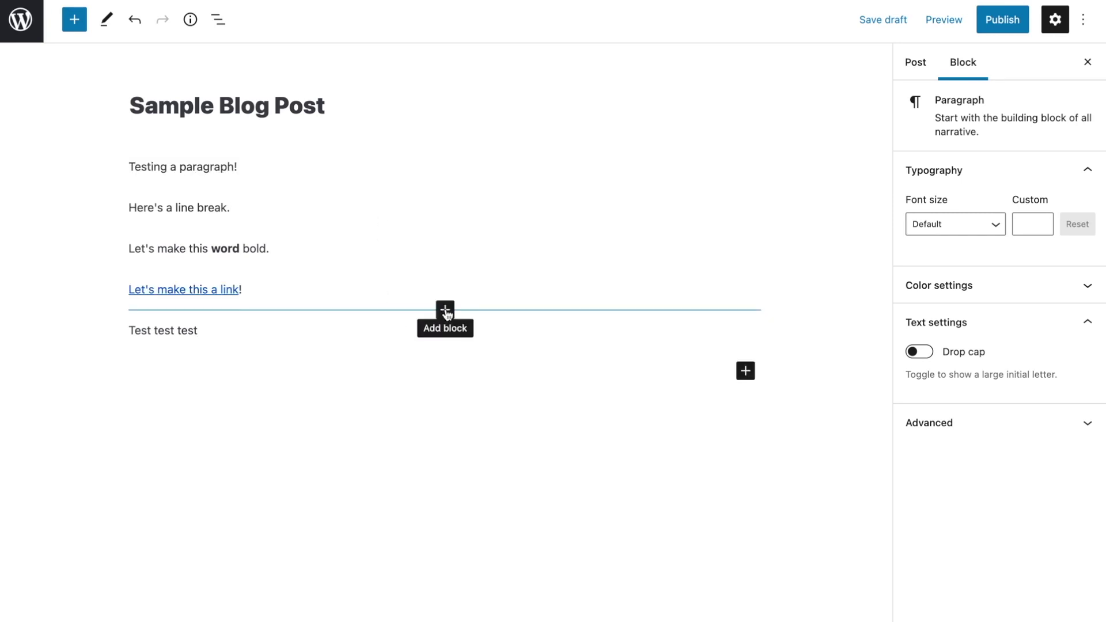
{"action": "left_click", "coordinate": [446, 311]}
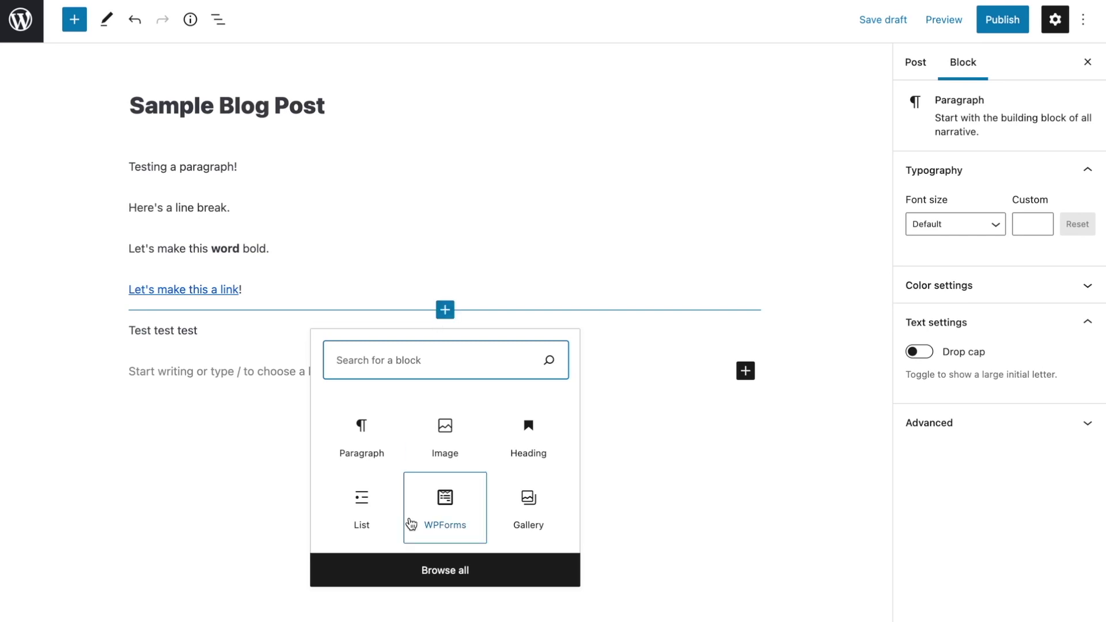
{"action": "left_click", "coordinate": [455, 572]}
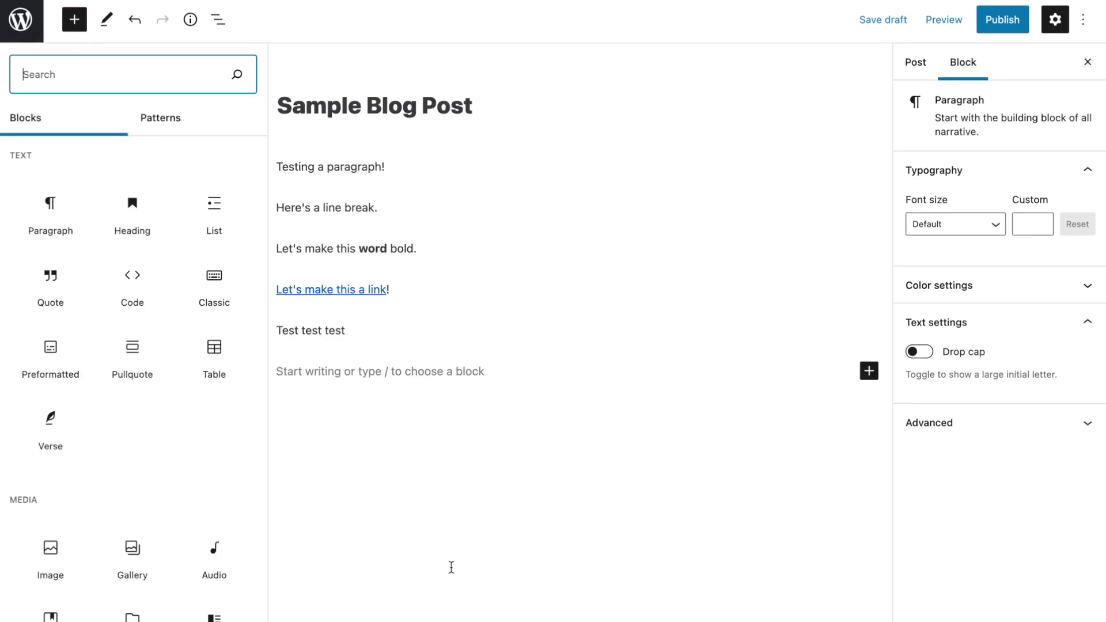
{"action": "scroll", "coordinate": [229, 497], "scroll_direction": "down", "scroll_amount": 5}
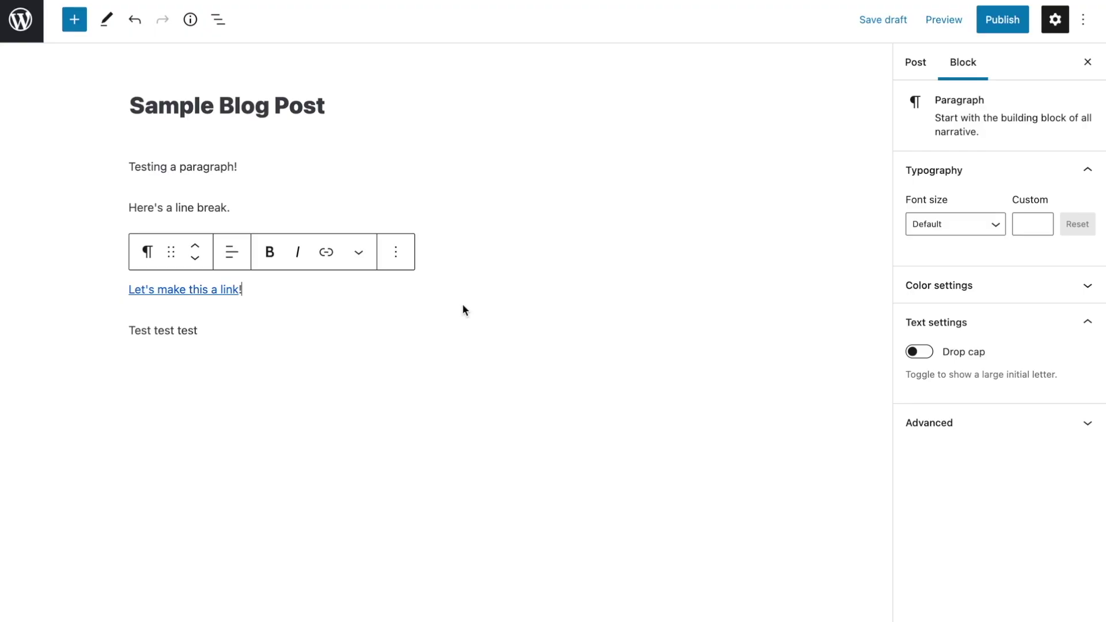
Step: Start a new empty paragraph from the end of 'Test test test'
{"action": "left_click", "coordinate": [428, 359]}
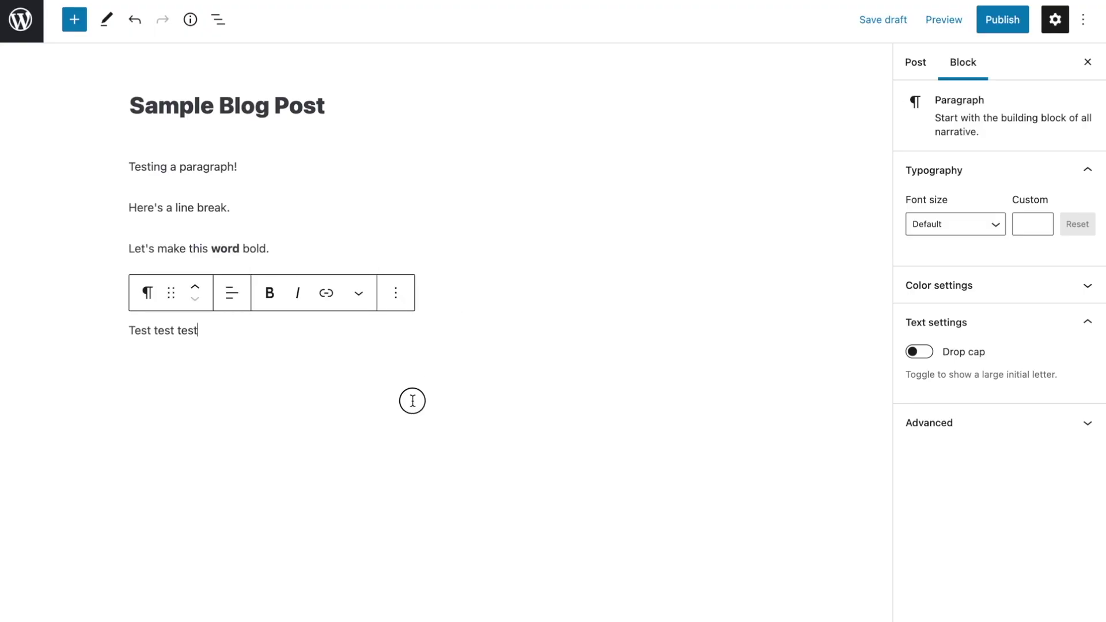
{"action": "key", "text": "Return"}
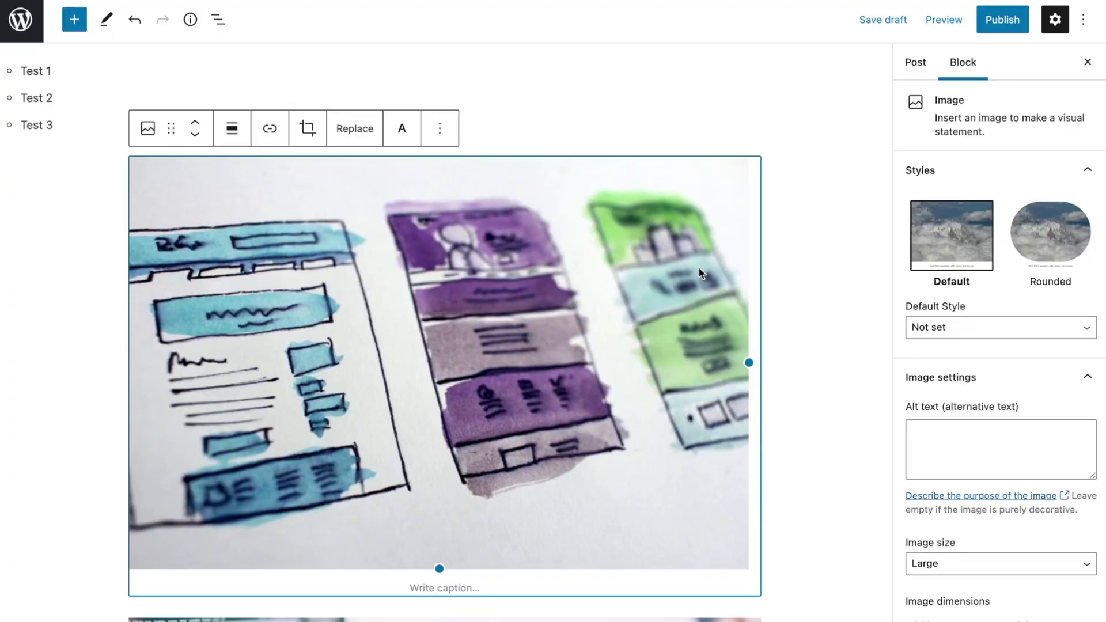
Step: Reorder the 'Test test test' paragraph and the Test 1-3 list using the move arrows
{"action": "scroll", "coordinate": [697, 267], "scroll_direction": "up", "scroll_amount": 5}
{"action": "left_click", "coordinate": [676, 268]}
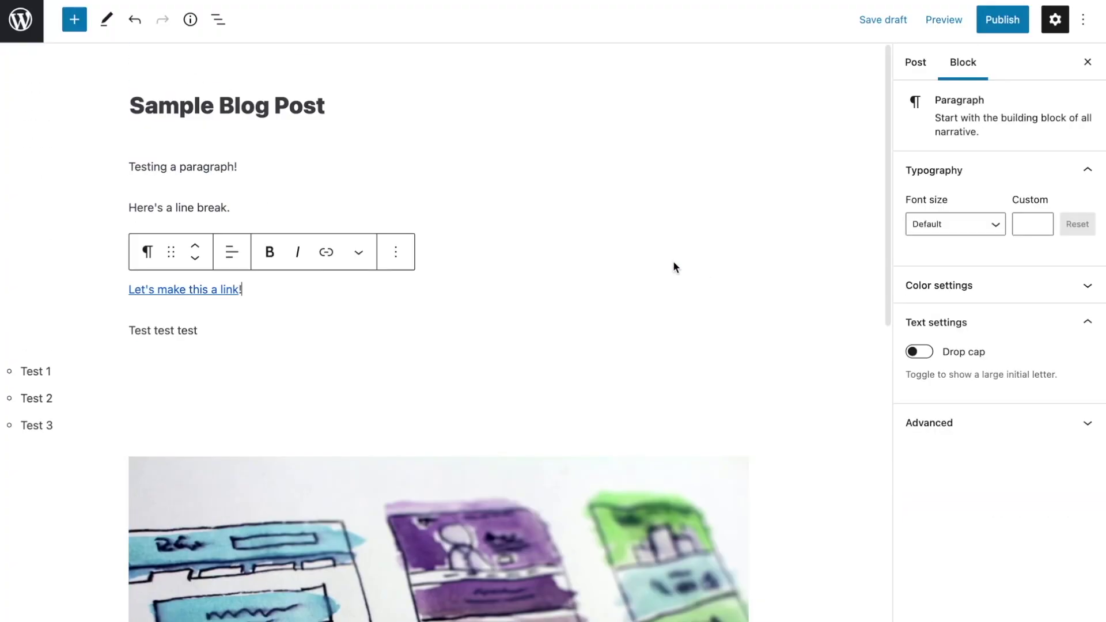
{"action": "left_click", "coordinate": [268, 326]}
{"action": "left_click", "coordinate": [196, 299]}
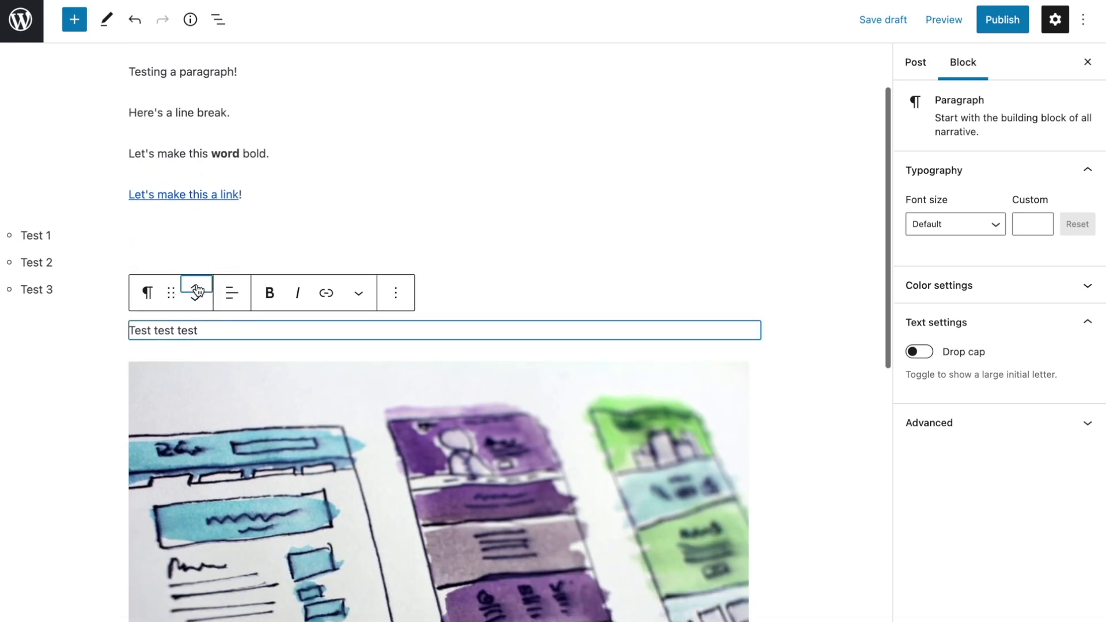
{"action": "left_click", "coordinate": [197, 290]}
{"action": "left_click", "coordinate": [197, 287]}
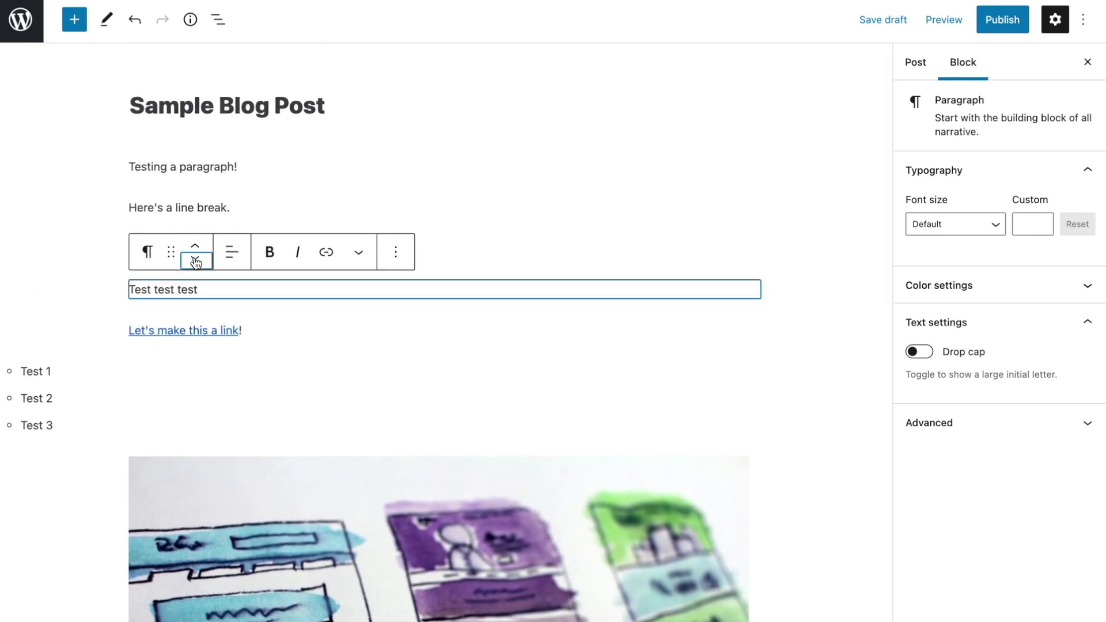
{"action": "left_click", "coordinate": [196, 262]}
{"action": "left_click", "coordinate": [128, 340]}
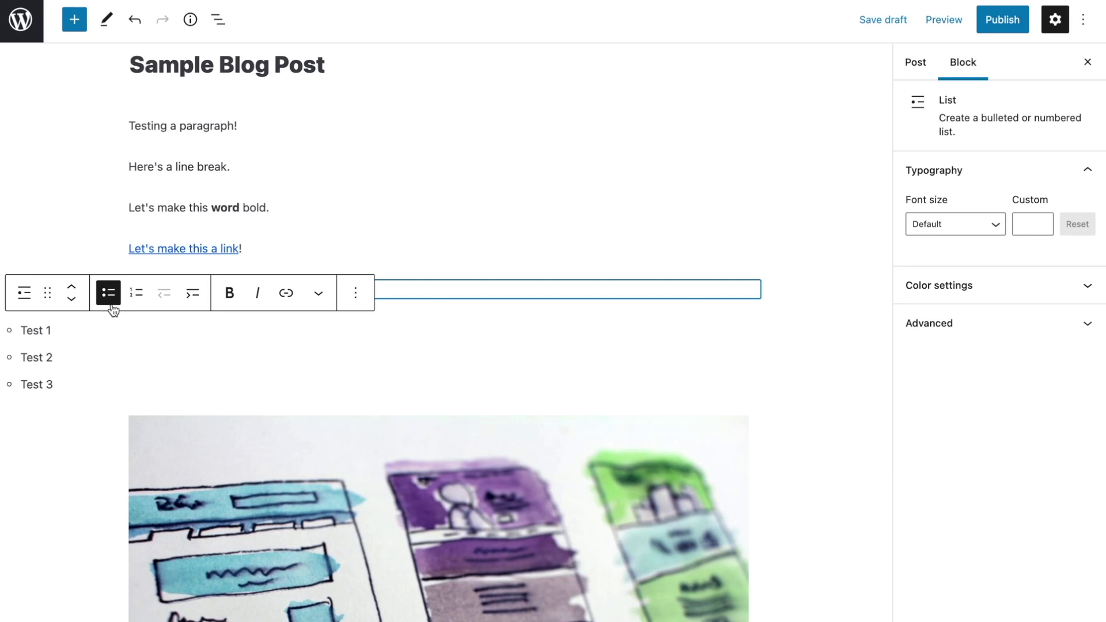
{"action": "left_click", "coordinate": [73, 287]}
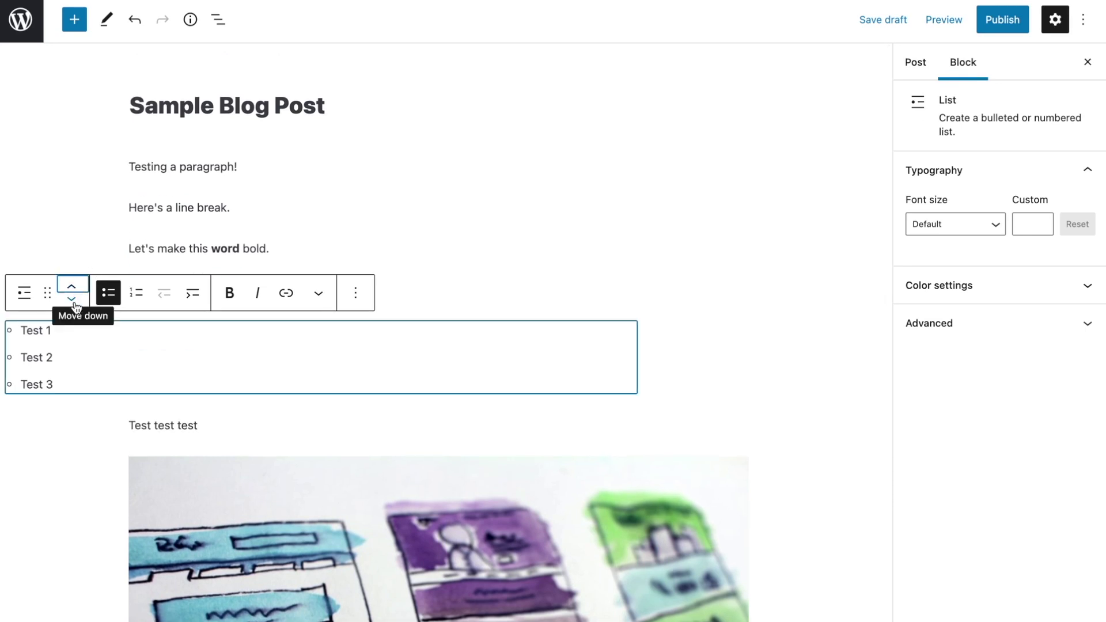
{"action": "left_click", "coordinate": [73, 302]}
{"action": "left_click", "coordinate": [74, 302]}
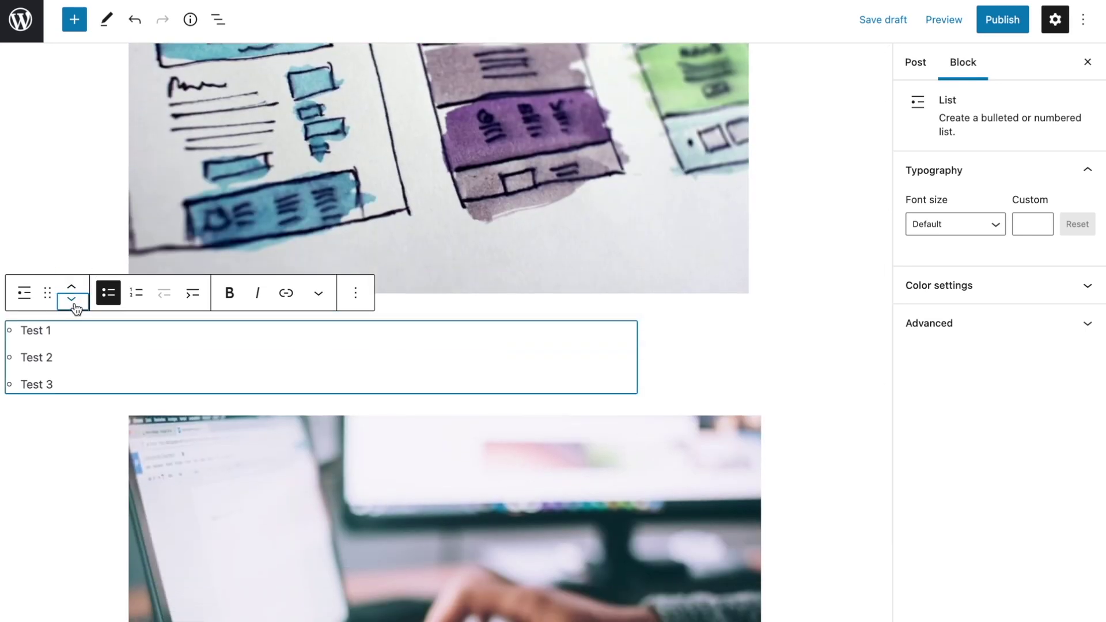
{"action": "left_click", "coordinate": [83, 208]}
Step: Drag the watercolour sketch image down and the two test paragraphs below the laptop photo
{"action": "scroll", "coordinate": [173, 260], "scroll_direction": "up", "scroll_amount": 5}
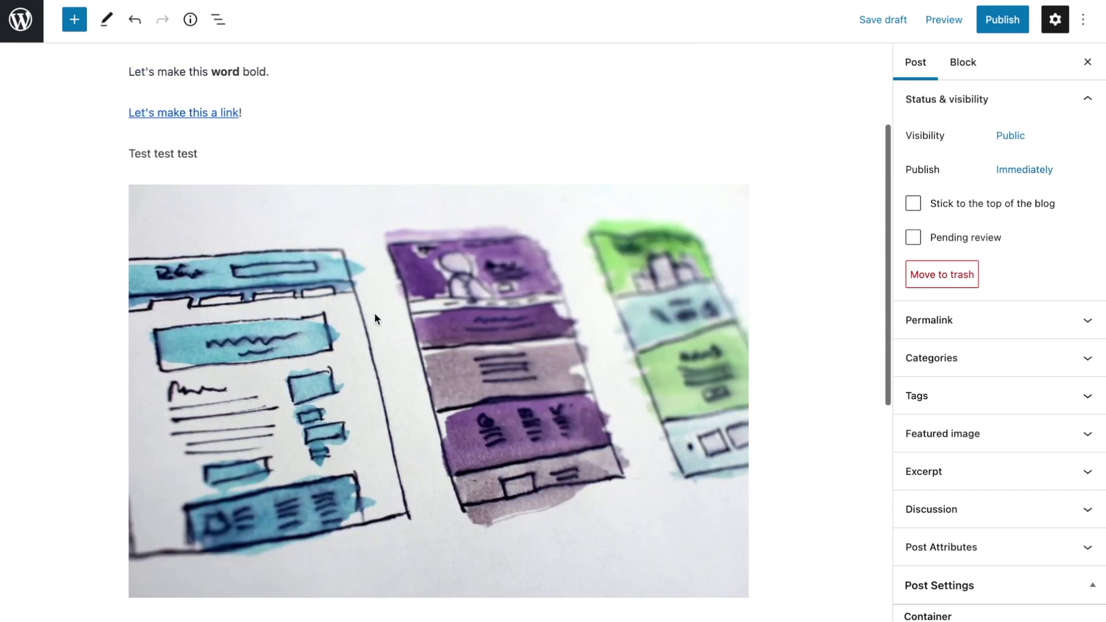
{"action": "left_click", "coordinate": [382, 350]}
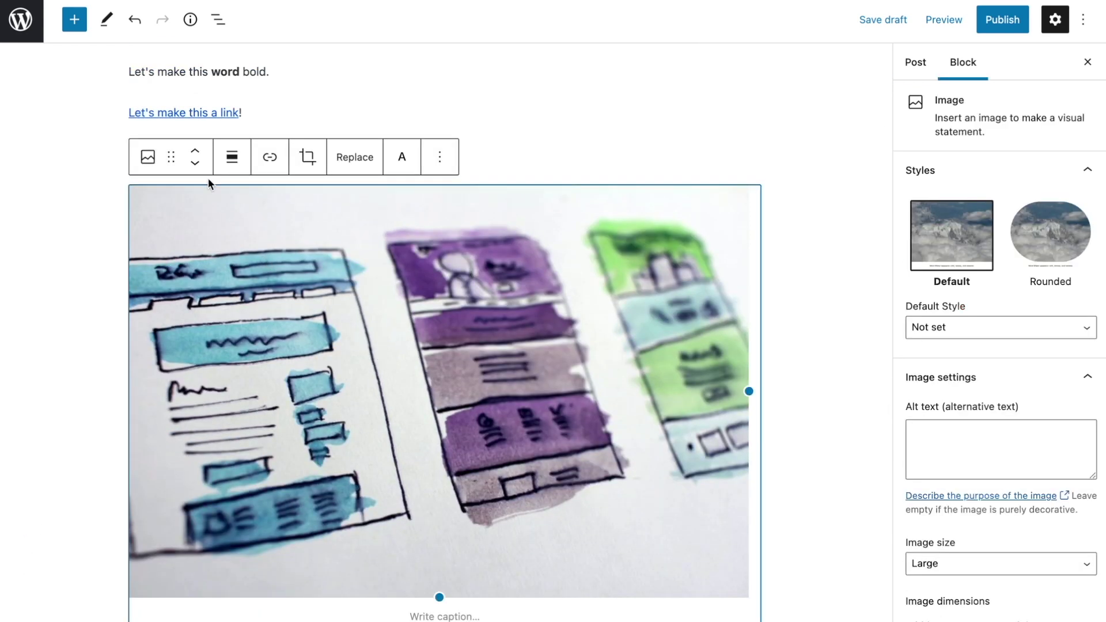
{"action": "left_click_drag", "start_coordinate": [173, 156], "coordinate": [199, 602]}
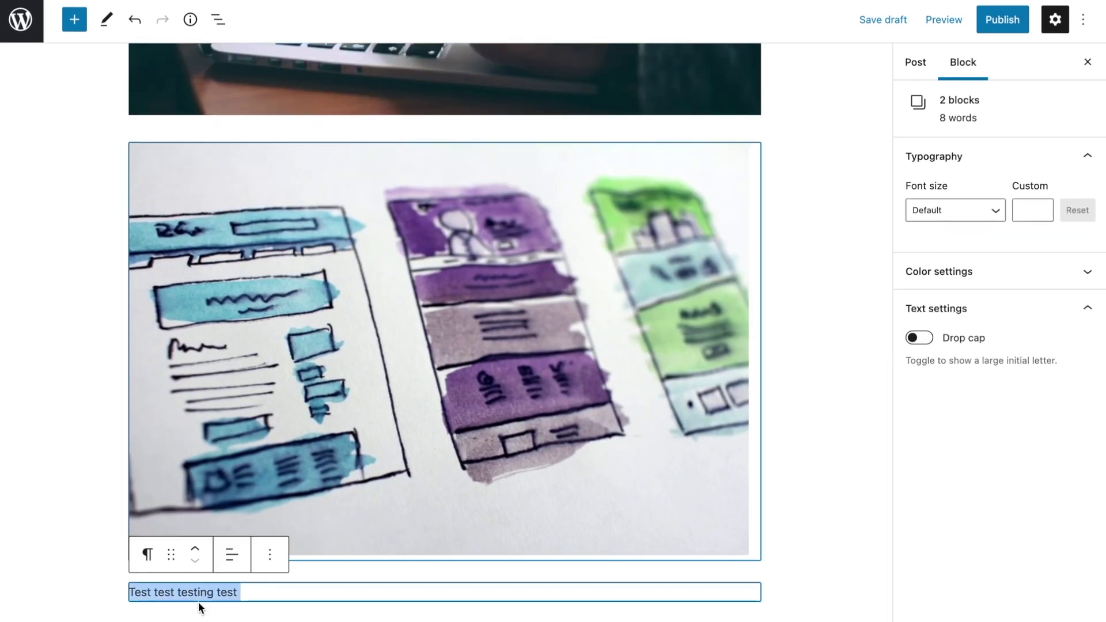
{"action": "left_click_drag", "start_coordinate": [168, 555], "coordinate": [217, 390]}
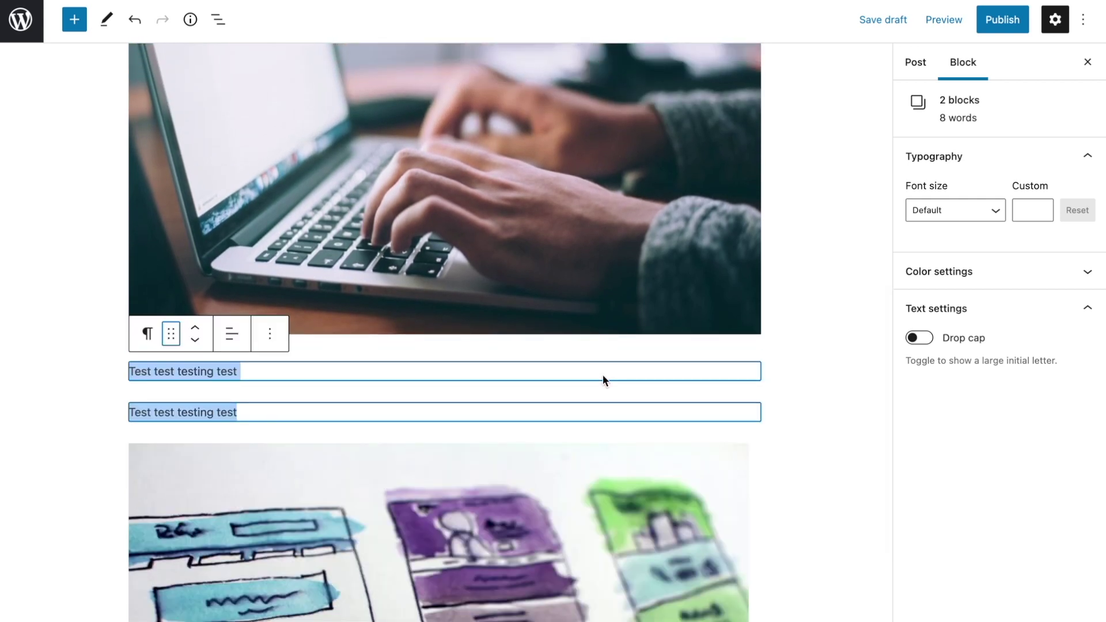
{"action": "left_click", "coordinate": [784, 406]}
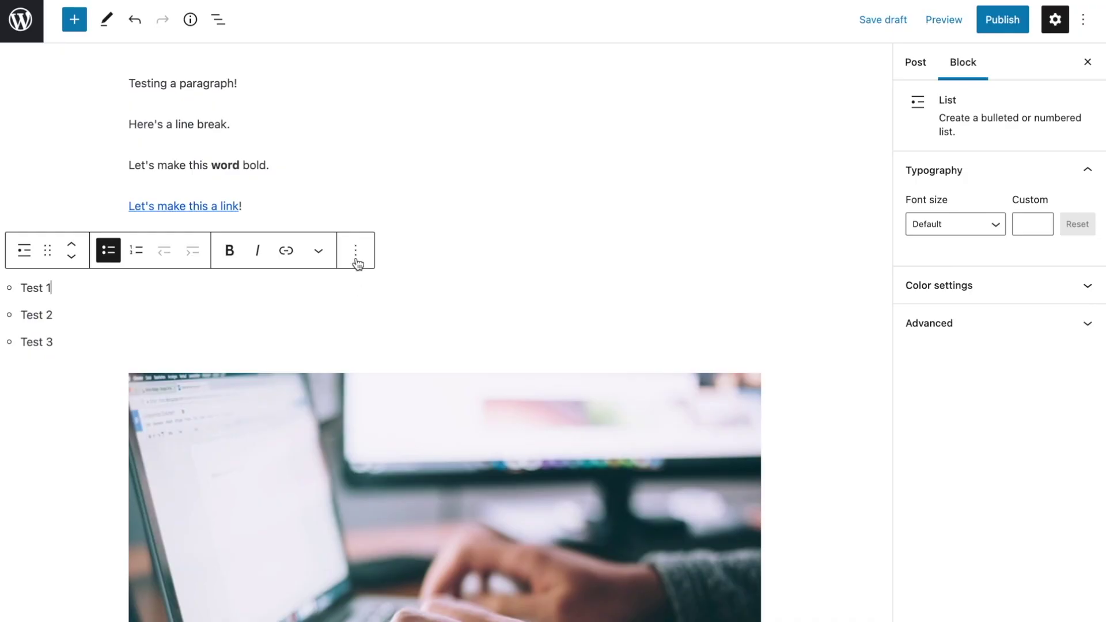
Step: Remove the Test 1, Test 2, Test 3 bulleted list via its more-actions menu
{"action": "left_click", "coordinate": [356, 250]}
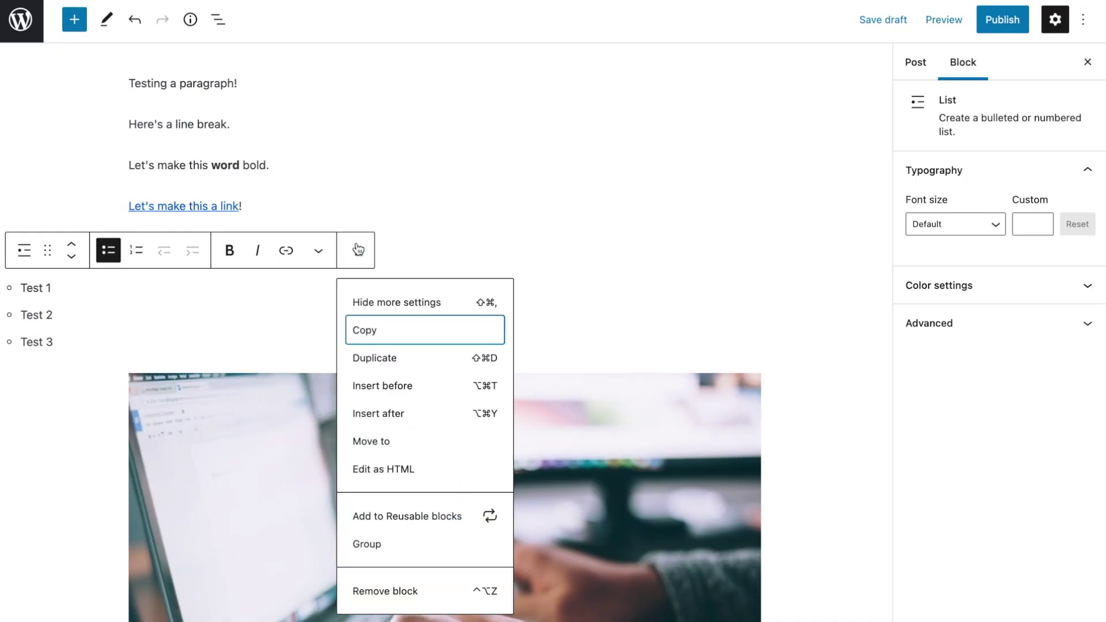
{"action": "left_click", "coordinate": [418, 595]}
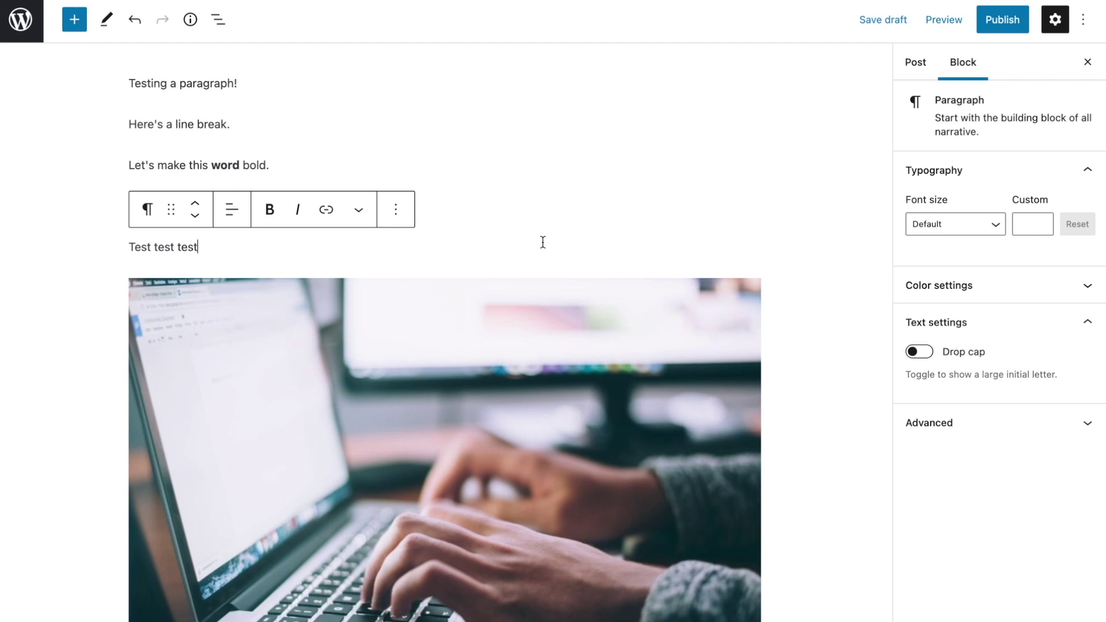
{"action": "left_click", "coordinate": [800, 407]}
Step: Select the laptop photo and delete it
{"action": "scroll", "coordinate": [800, 407], "scroll_direction": "down", "scroll_amount": 5}
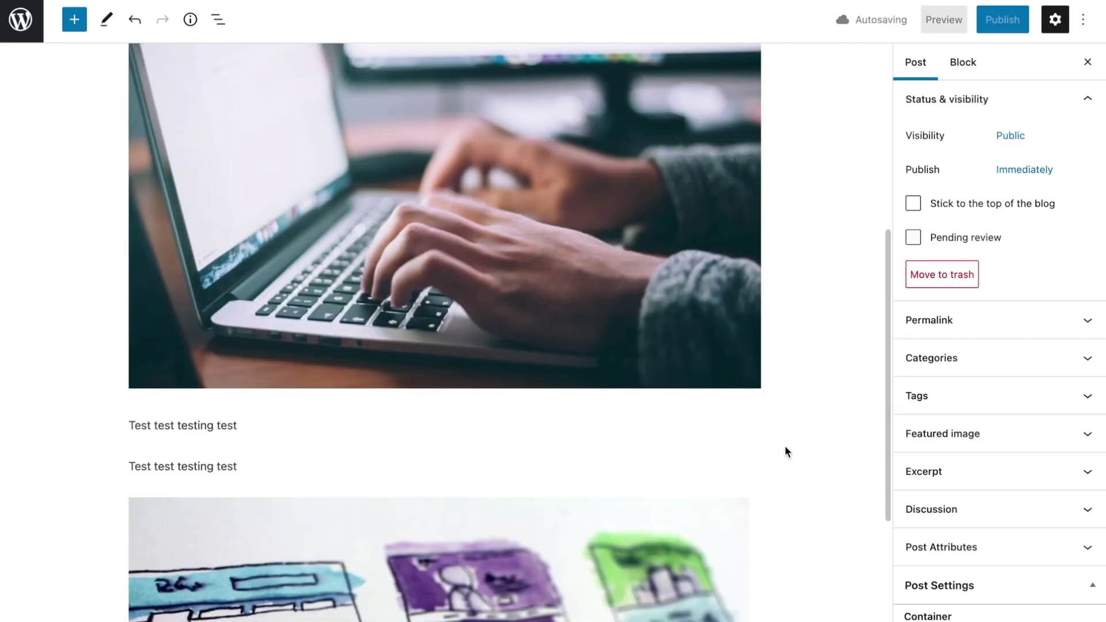
{"action": "scroll", "coordinate": [785, 445], "scroll_direction": "down", "scroll_amount": 5}
{"action": "scroll", "coordinate": [779, 444], "scroll_direction": "up", "scroll_amount": 4}
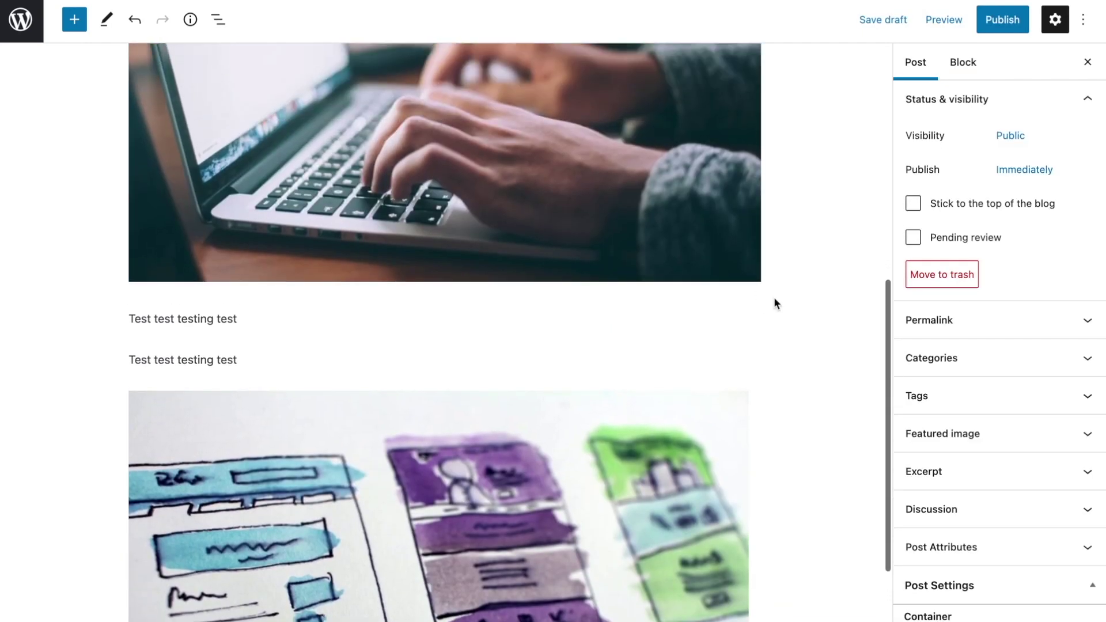
{"action": "left_click", "coordinate": [729, 262]}
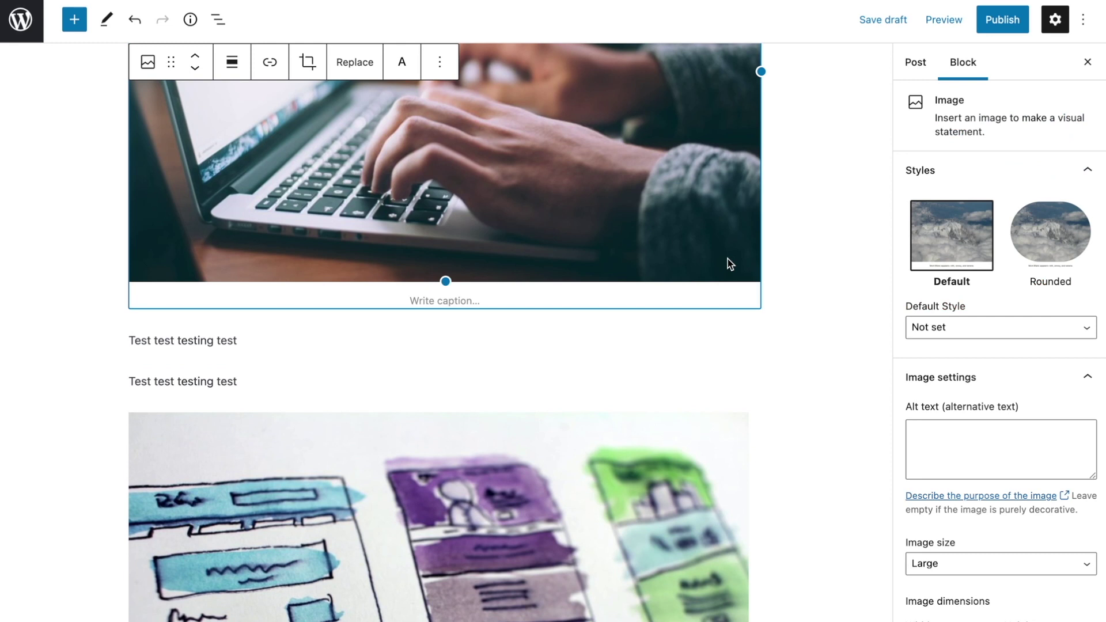
{"action": "scroll", "coordinate": [734, 277], "scroll_direction": "up", "scroll_amount": 2}
{"action": "key", "text": "Delete"}
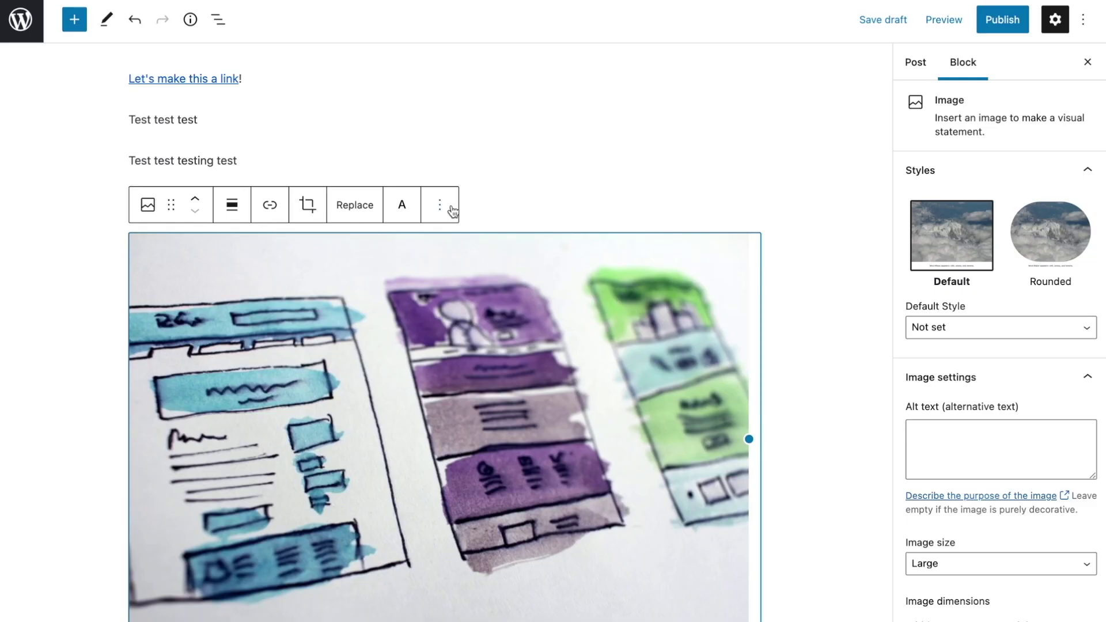
Step: Save the watercolour image as a reusable block and insert another Untitled Reusable Block copy
{"action": "left_click", "coordinate": [441, 207]}
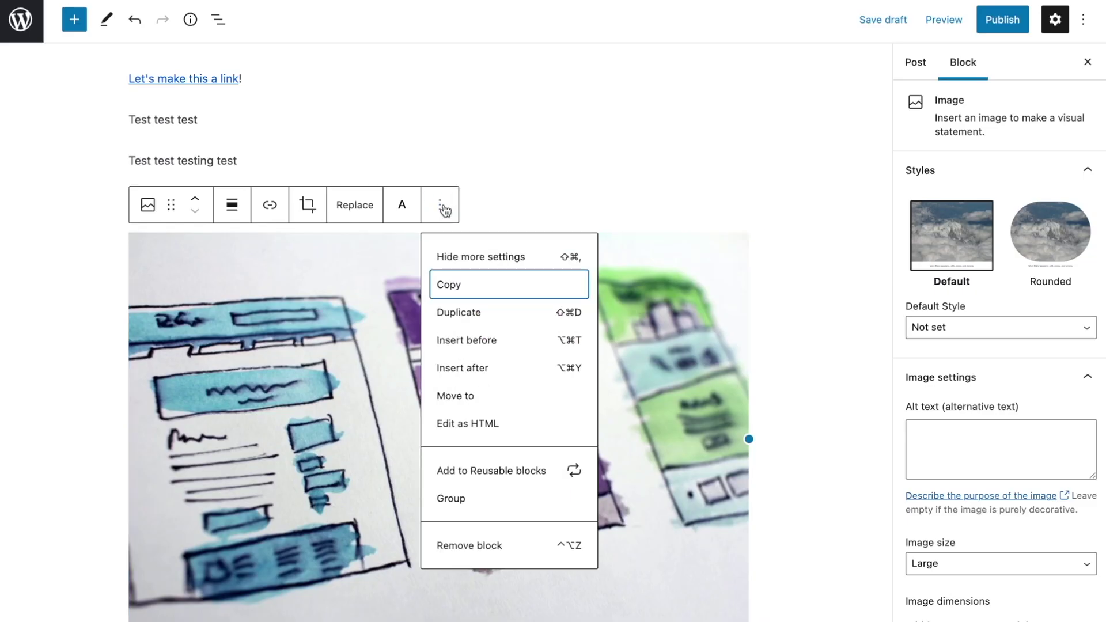
{"action": "left_click", "coordinate": [487, 470]}
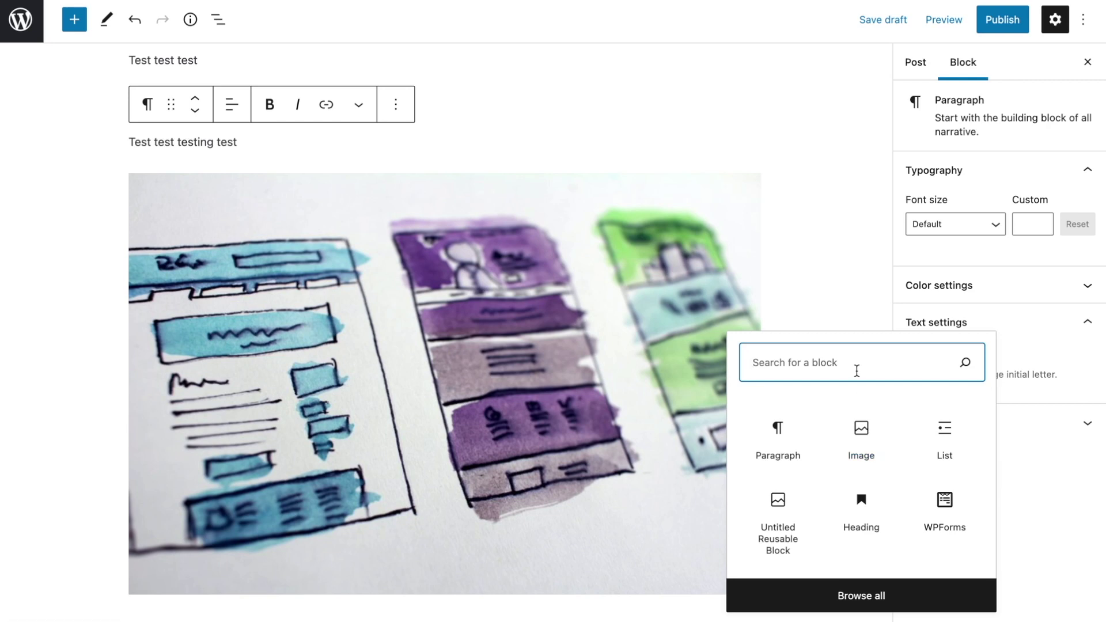
{"action": "left_click", "coordinate": [778, 528]}
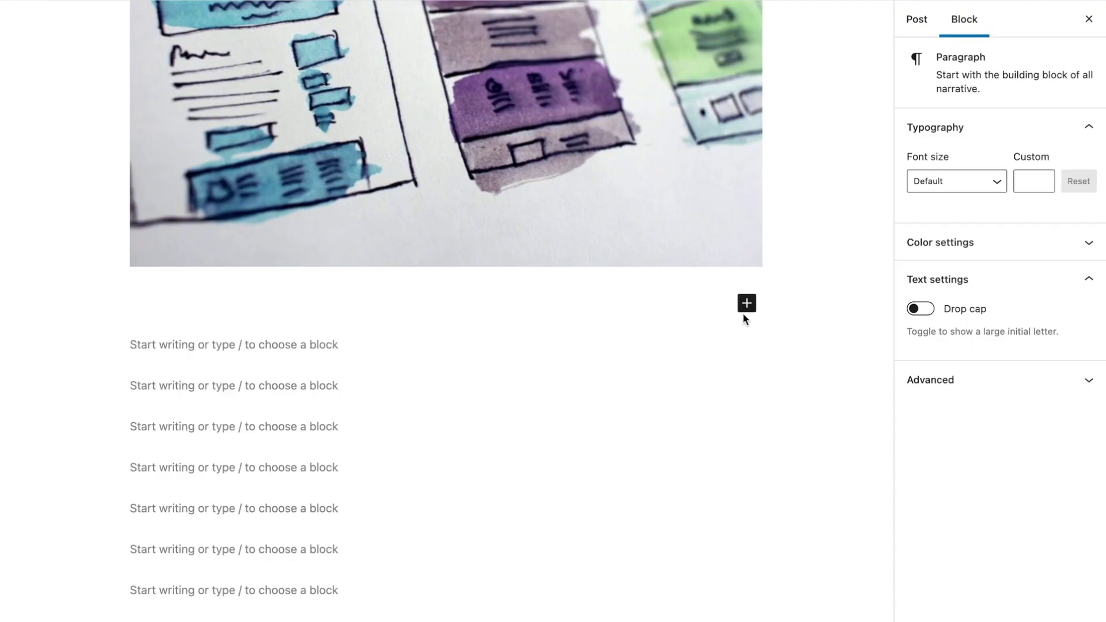
Step: Open the block inserter and scroll down through the Media and Design block types
{"action": "left_click", "coordinate": [747, 304]}
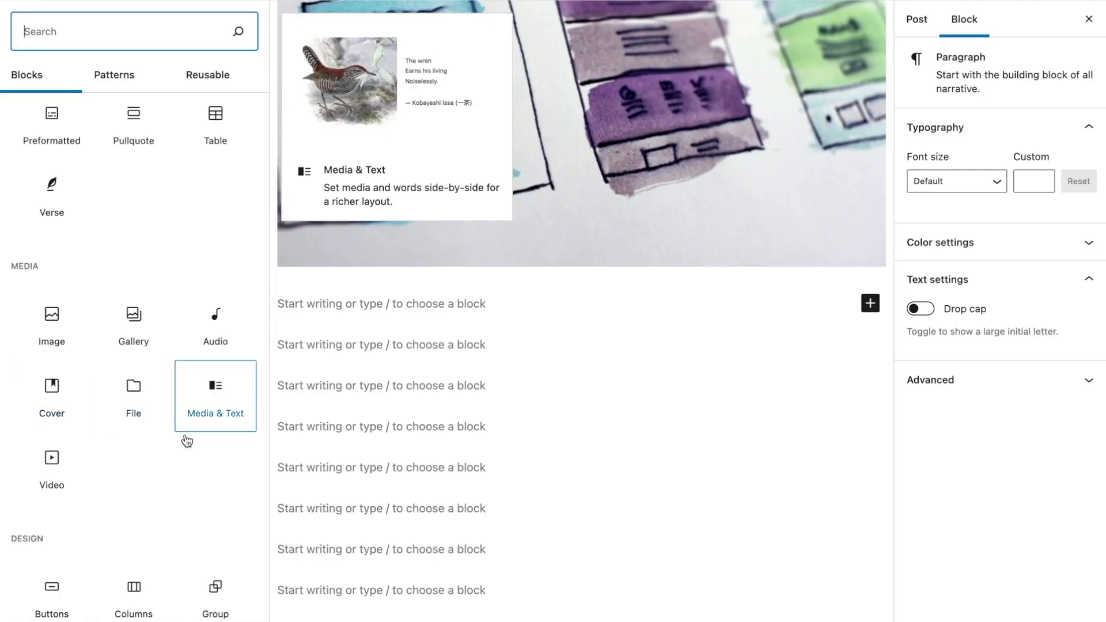
{"action": "scroll", "coordinate": [165, 507], "scroll_direction": "down", "scroll_amount": 2}
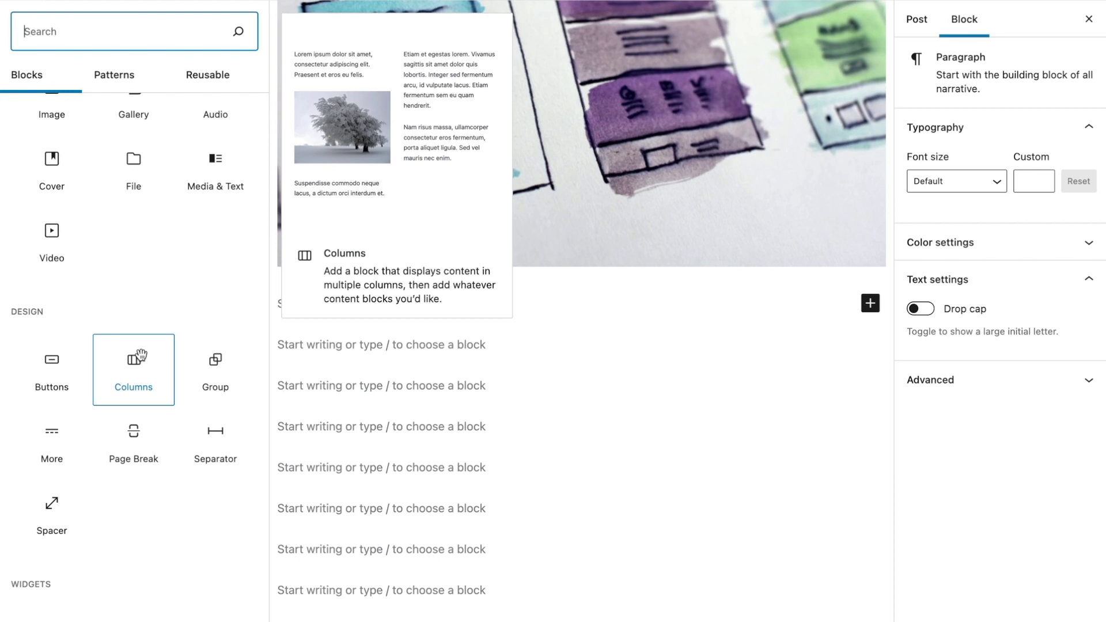
Step: Scroll down through the block library list
{"action": "scroll", "coordinate": [141, 356], "scroll_direction": "down", "scroll_amount": 5}
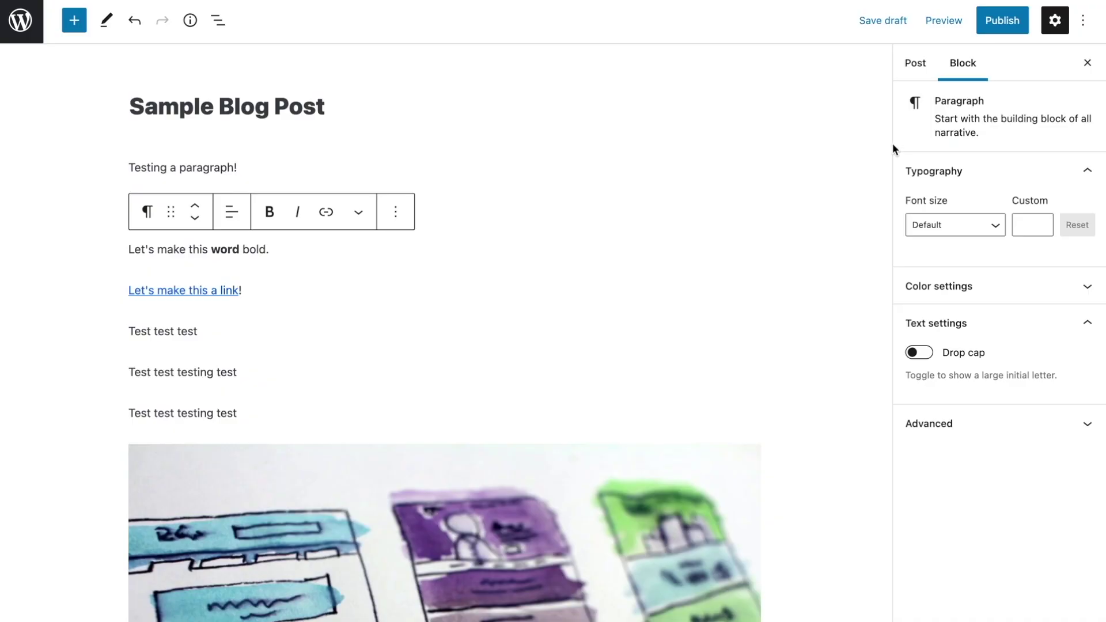
Step: Show the Post tab settings scrolled down to Post Settings, then reopen the block library
{"action": "left_click", "coordinate": [916, 68]}
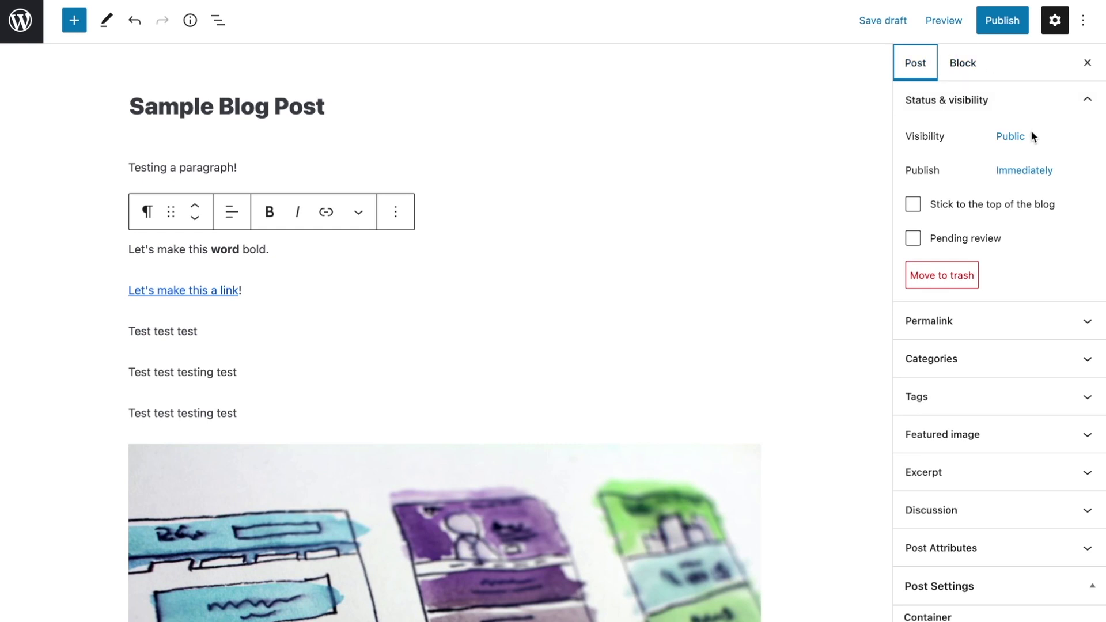
{"action": "scroll", "coordinate": [1031, 136], "scroll_direction": "down", "scroll_amount": 3}
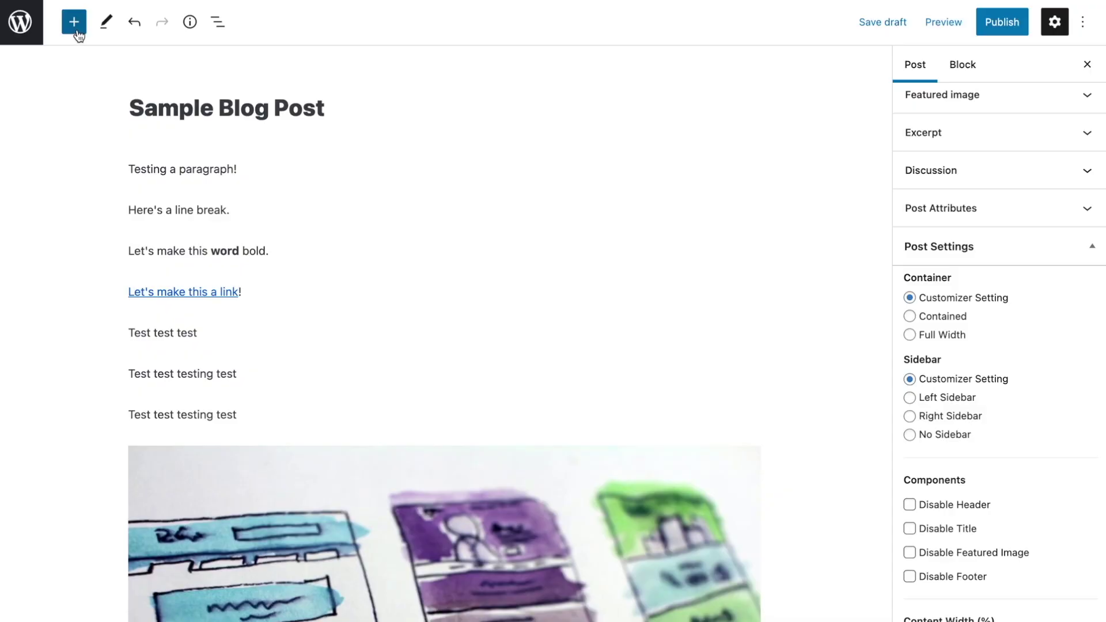
{"action": "left_click", "coordinate": [76, 32]}
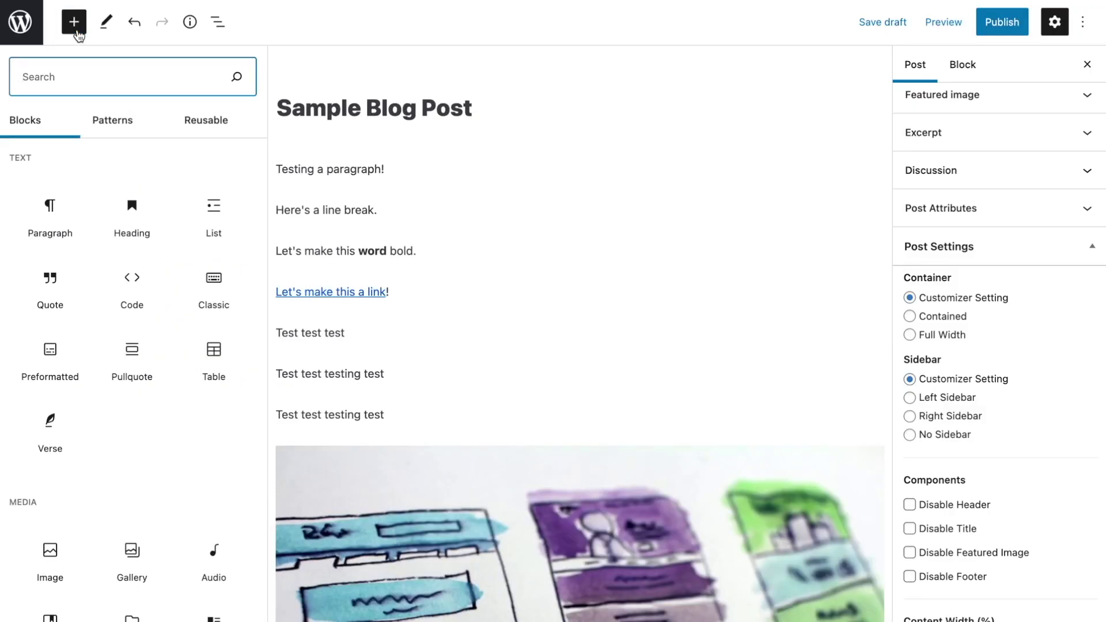
Step: Close the block library, then undo and redo the last change
{"action": "left_click", "coordinate": [106, 28]}
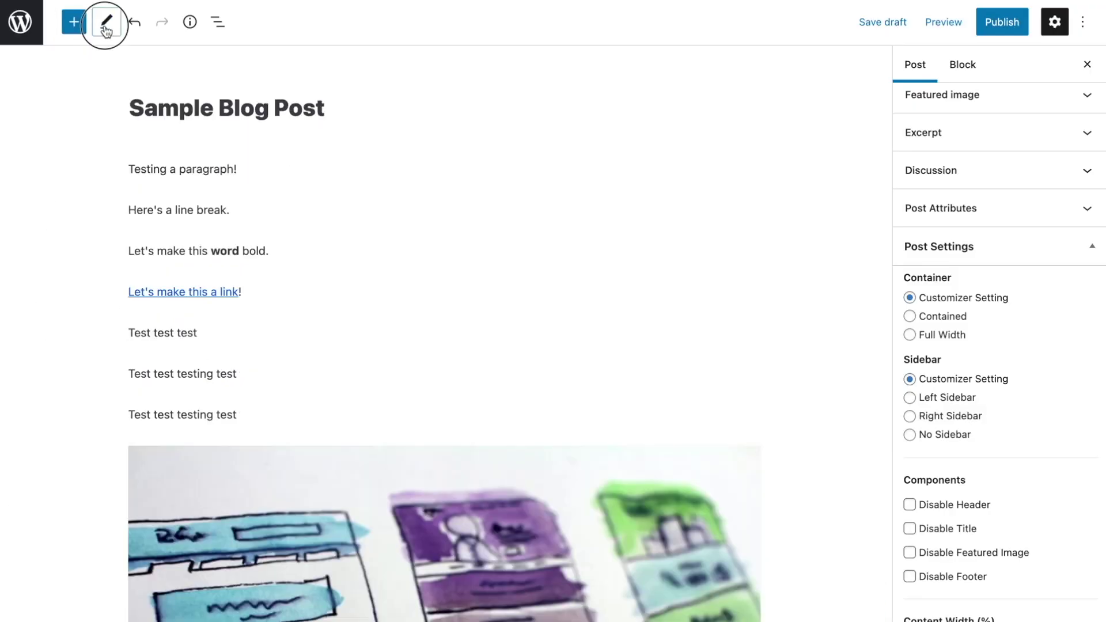
{"action": "left_click", "coordinate": [136, 27]}
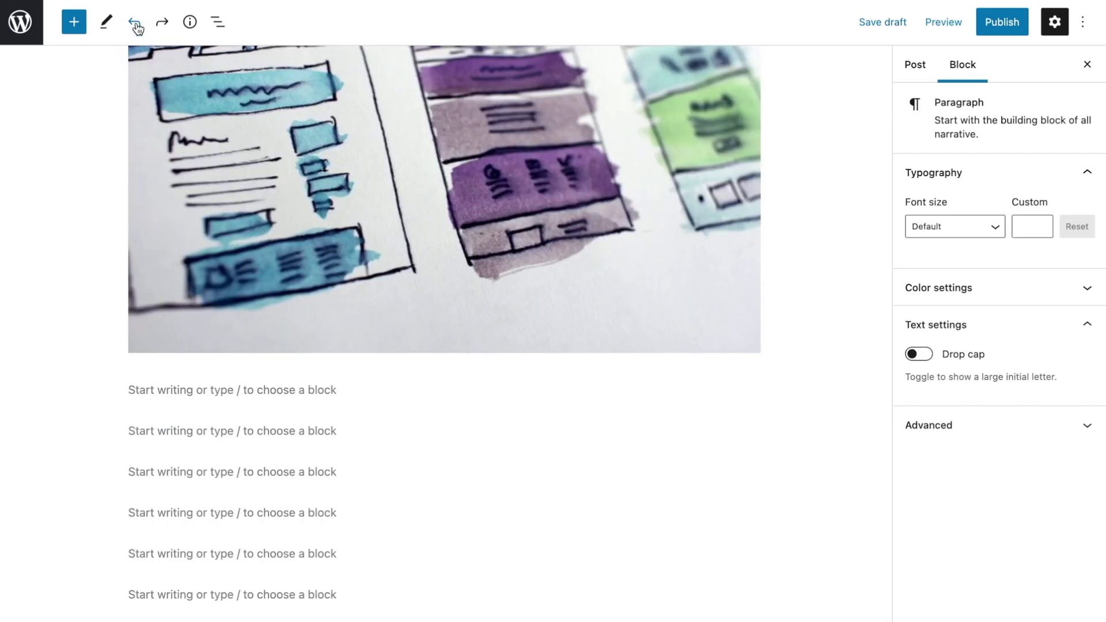
{"action": "left_click", "coordinate": [163, 23]}
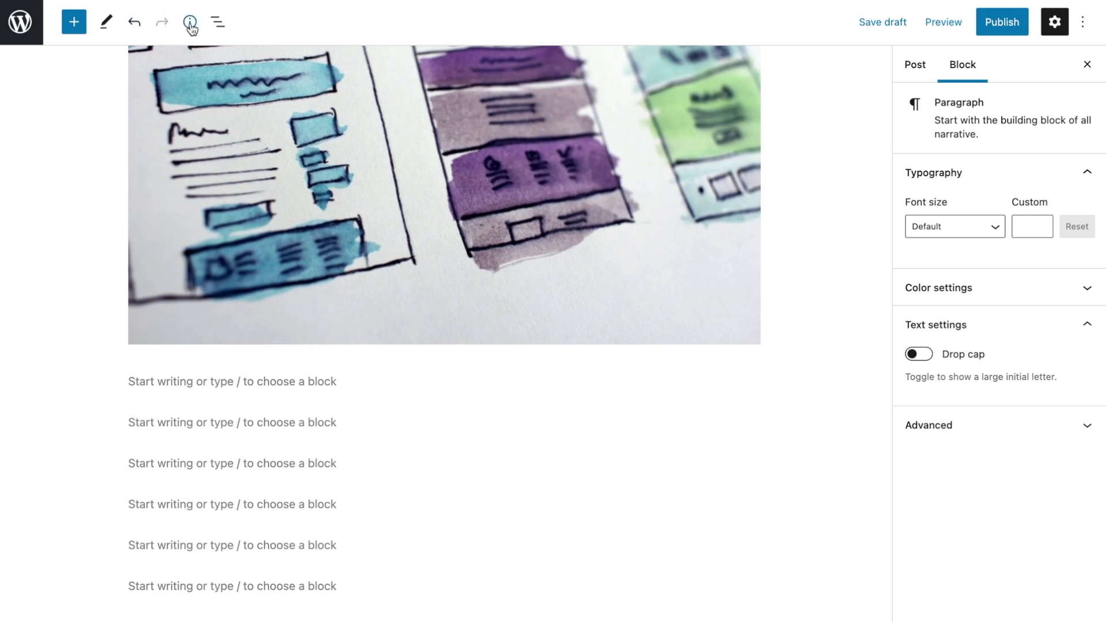
Step: Review the post's character, word and block counts, then its block outline in List View
{"action": "left_click", "coordinate": [191, 24]}
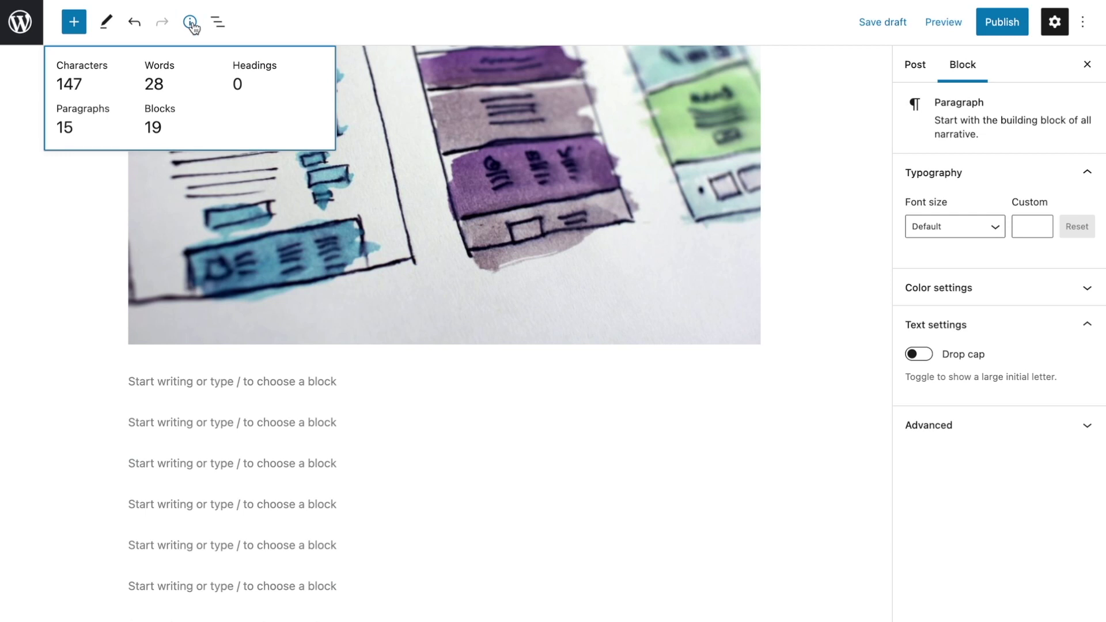
{"action": "left_click", "coordinate": [191, 24]}
{"action": "left_click", "coordinate": [218, 23]}
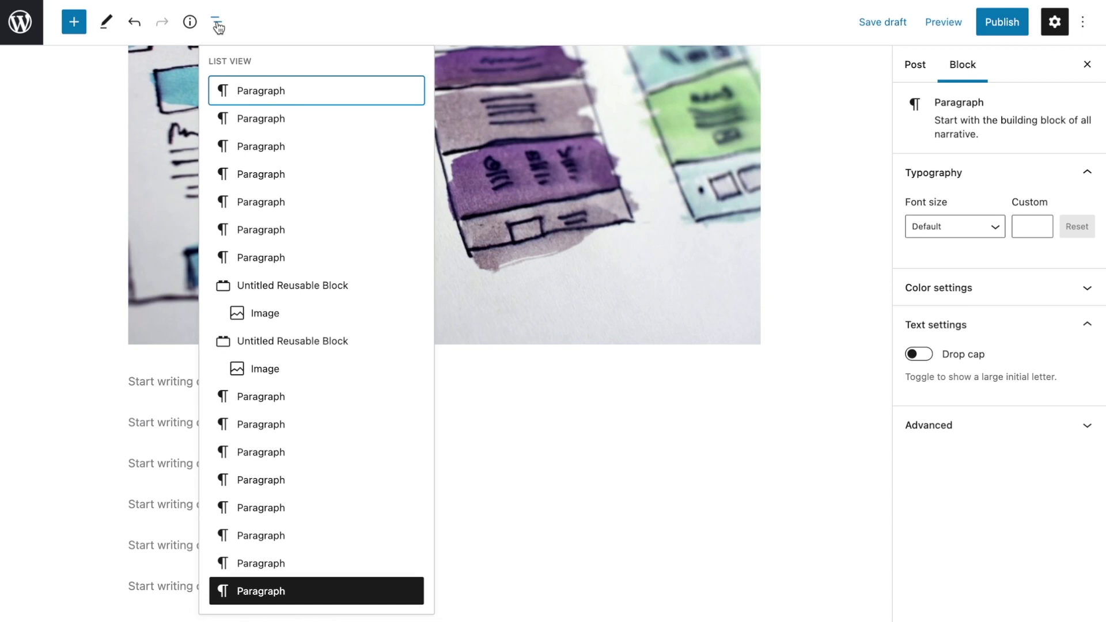
{"action": "left_click", "coordinate": [218, 24]}
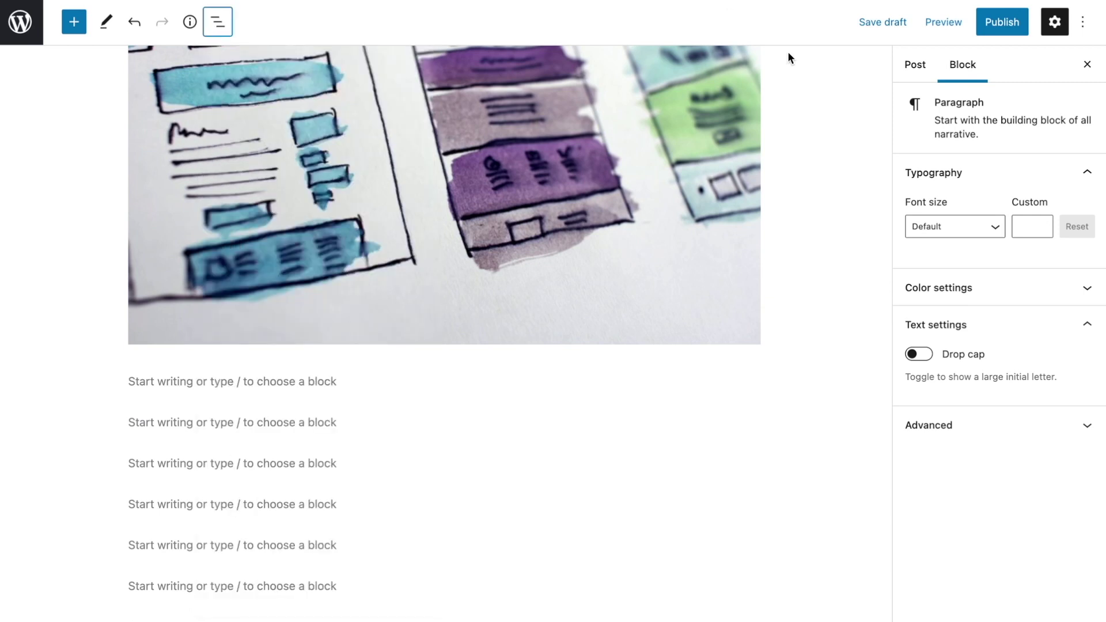
Step: Show Post settings, hide and restore the settings sidebar, and open the Options menu
{"action": "left_click", "coordinate": [839, 53]}
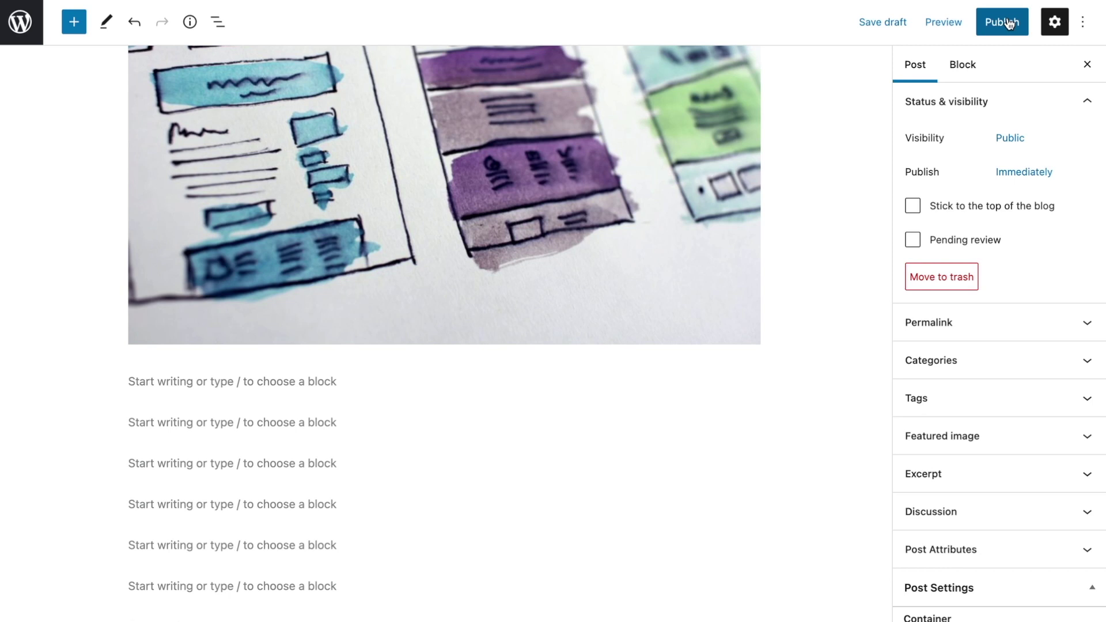
{"action": "left_click", "coordinate": [1055, 22]}
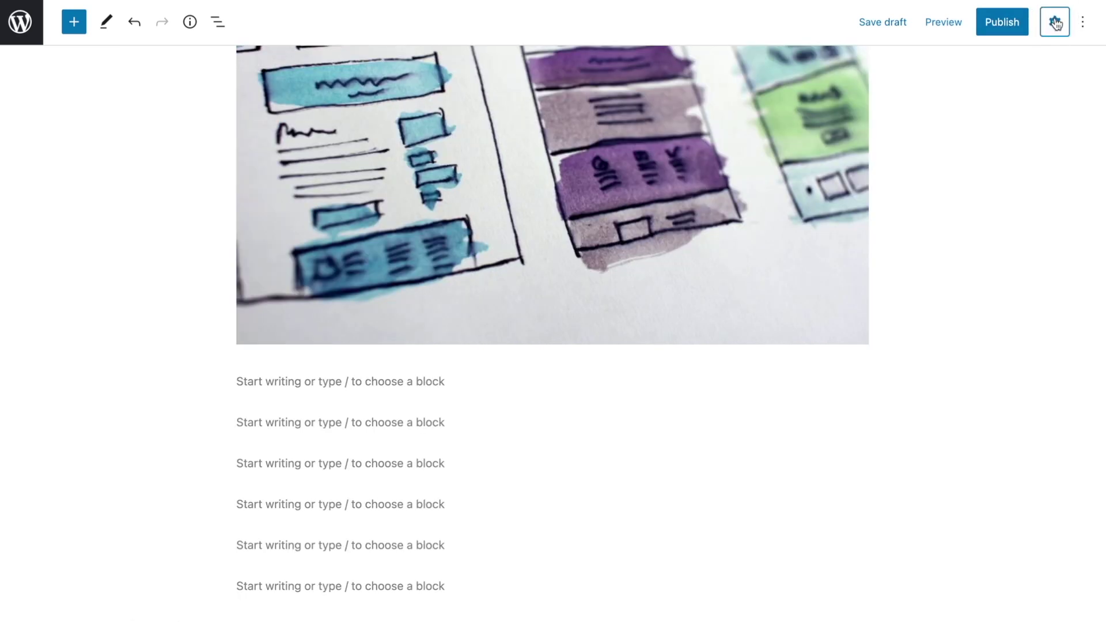
{"action": "left_click", "coordinate": [1055, 22]}
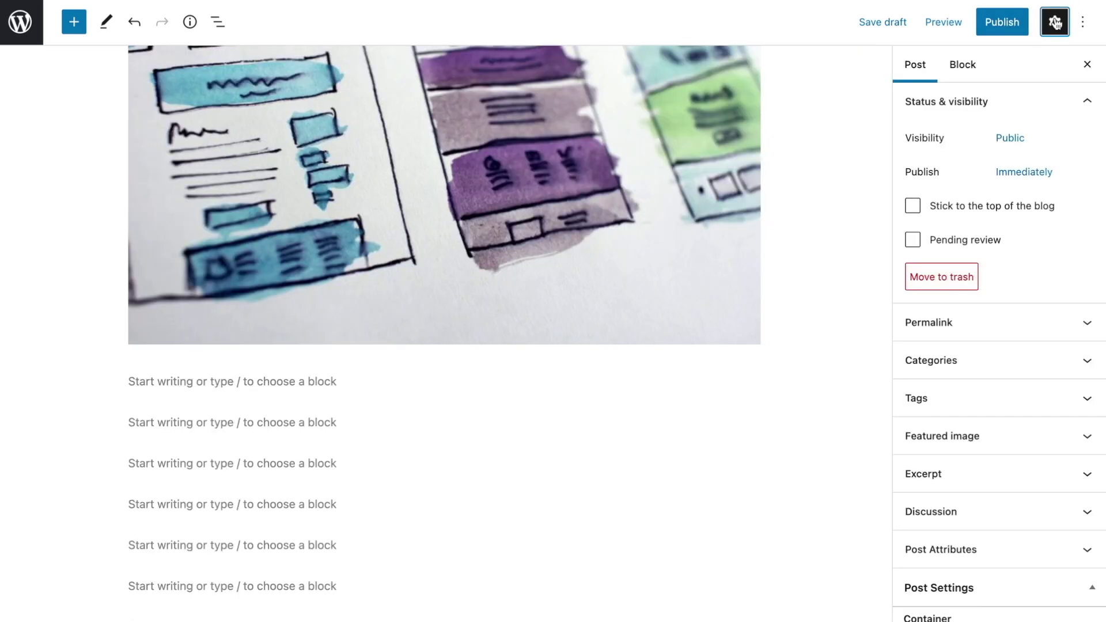
{"action": "left_click", "coordinate": [1084, 22]}
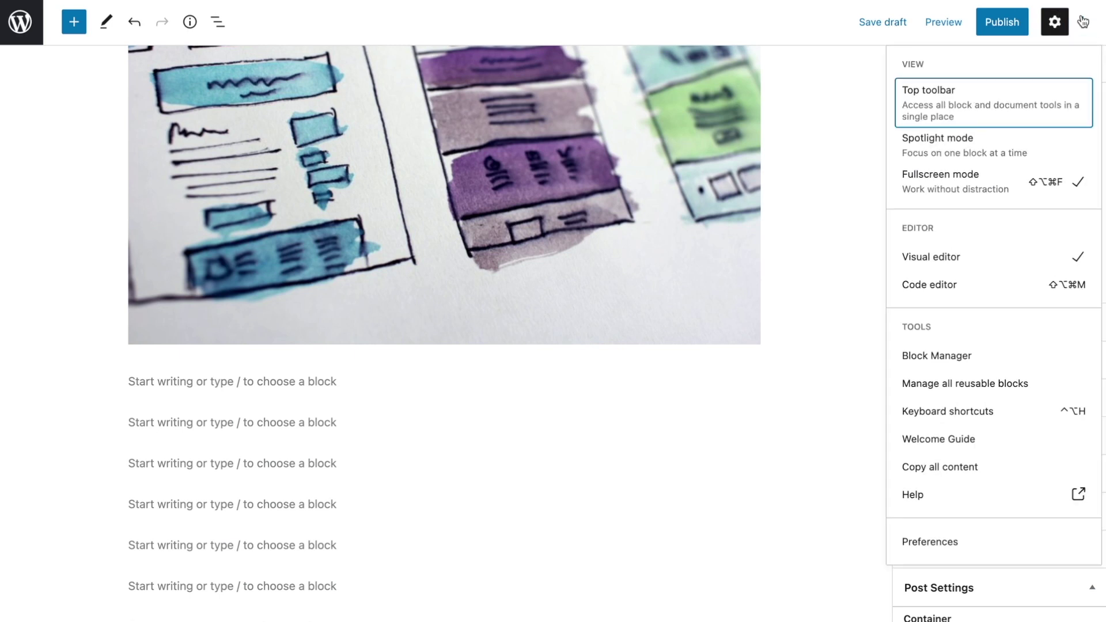